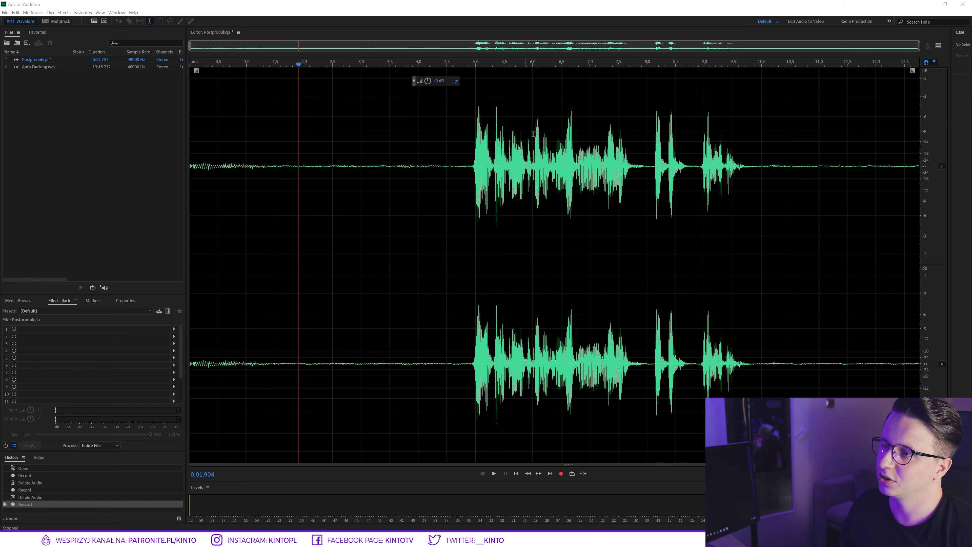
pyautogui.moveTo(415, 151); pyautogui.dragTo(749, 155)
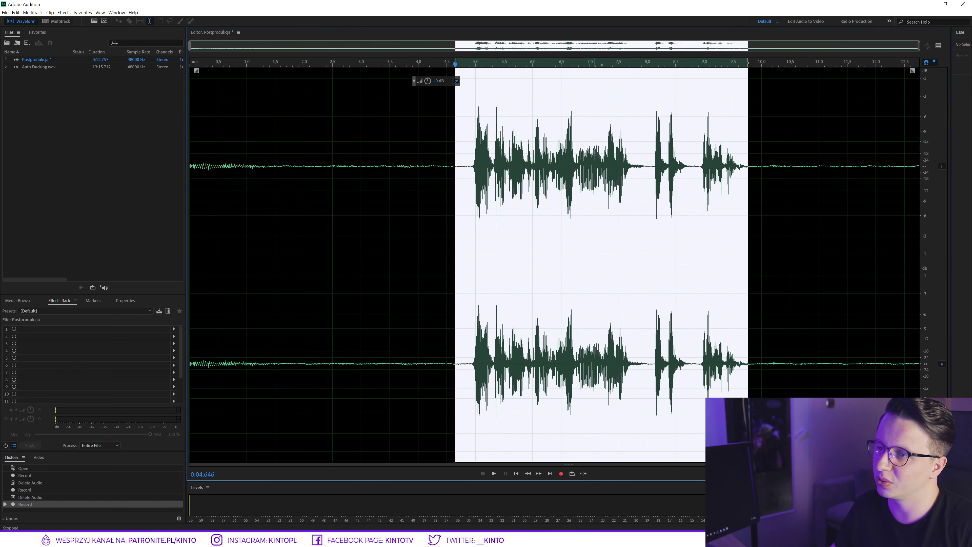
pyautogui.click(406, 150)
pyautogui.moveTo(286, 169); pyautogui.dragTo(465, 176)
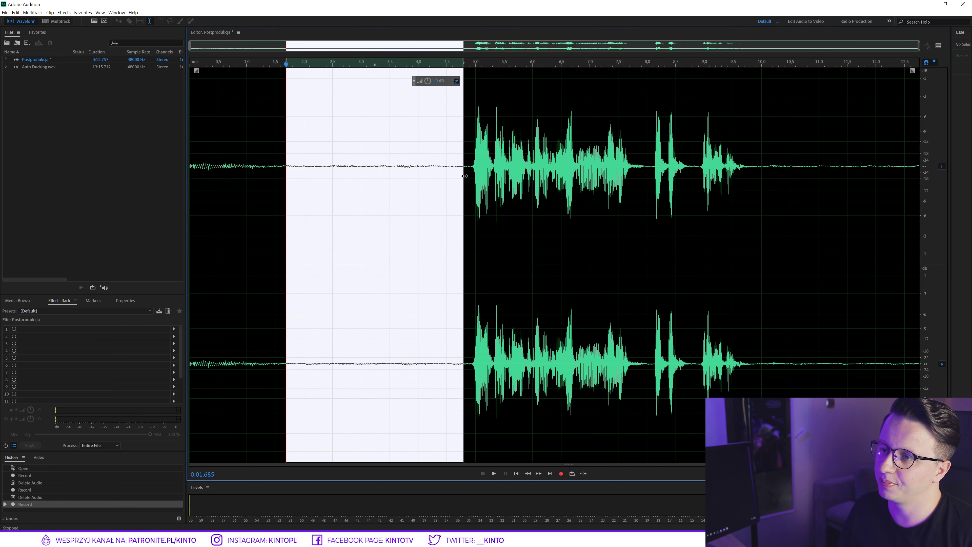
pyautogui.click(487, 176)
pyautogui.moveTo(270, 168); pyautogui.dragTo(323, 169)
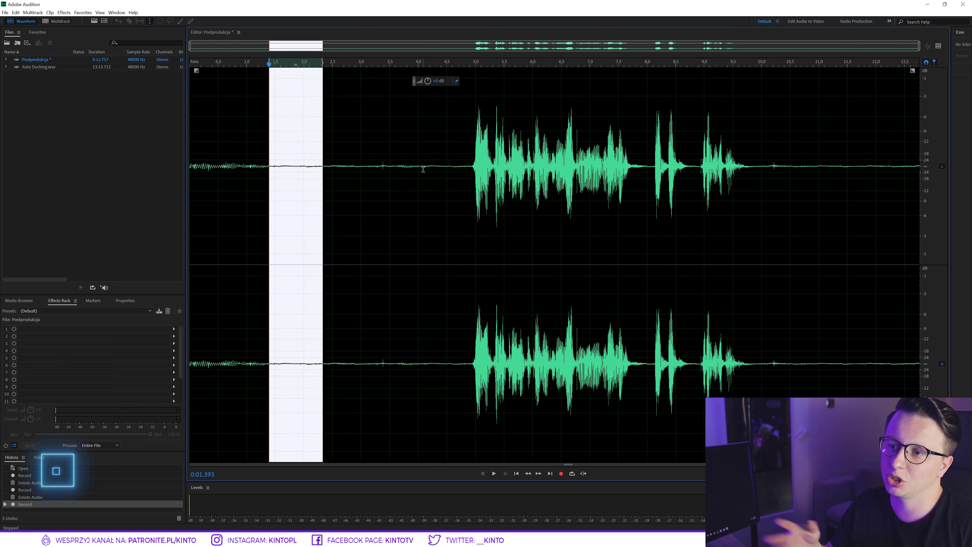
pyautogui.click(339, 161)
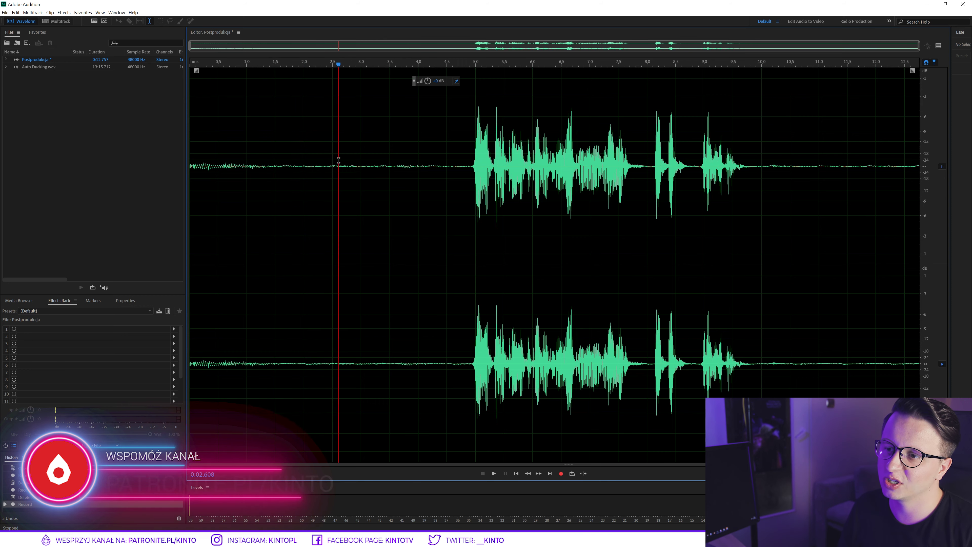
pyautogui.moveTo(282, 165); pyautogui.dragTo(442, 180)
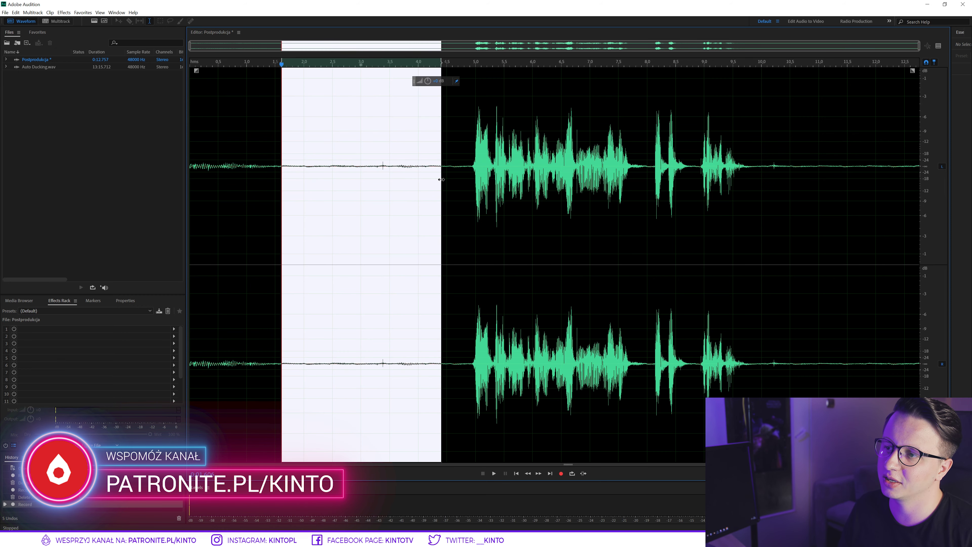
pyautogui.click(467, 187)
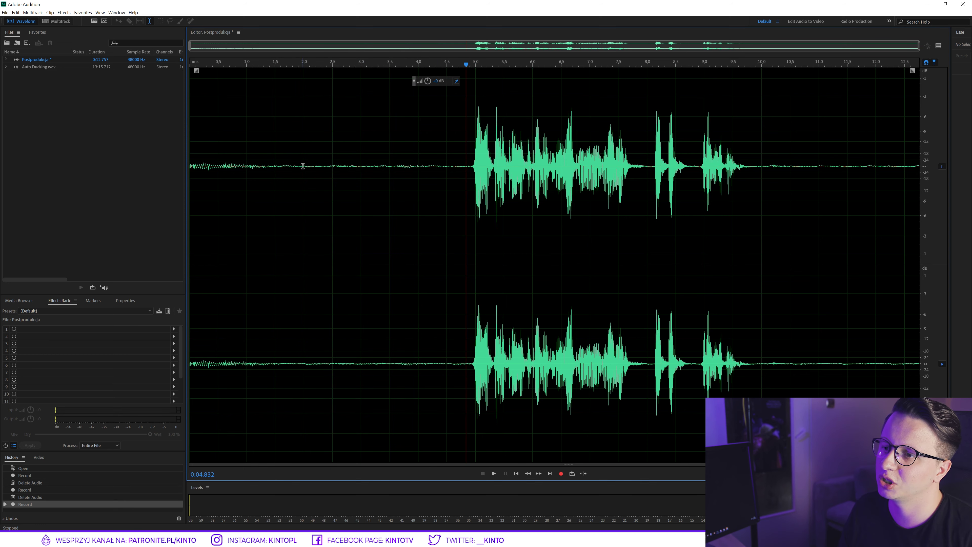
# - Crop the recording to the range from 1.5 s to about 9.95 s, keeping the quiet lead-in and the speech
pyautogui.moveTo(274, 166); pyautogui.dragTo(760, 227)
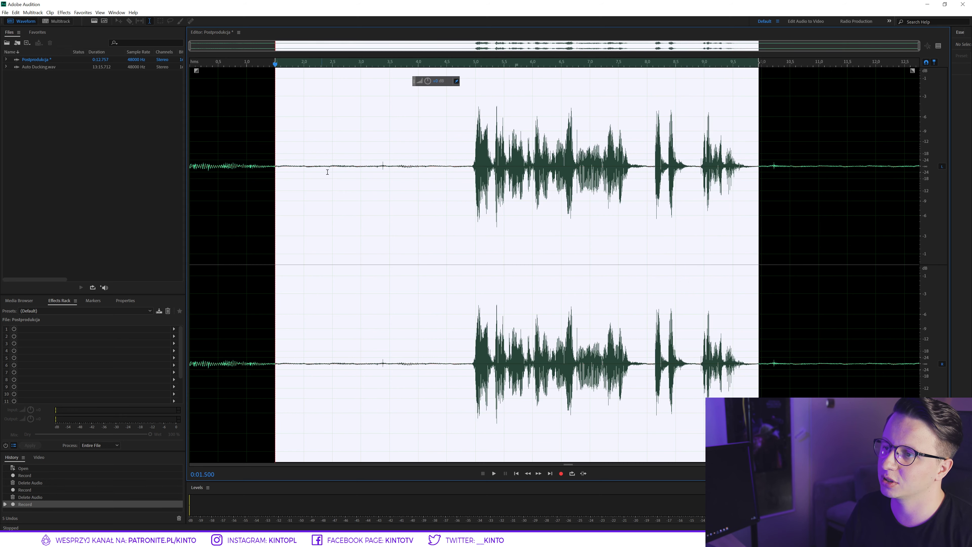
pyautogui.hotkey('ctrl', 't')
pyautogui.click(347, 168)
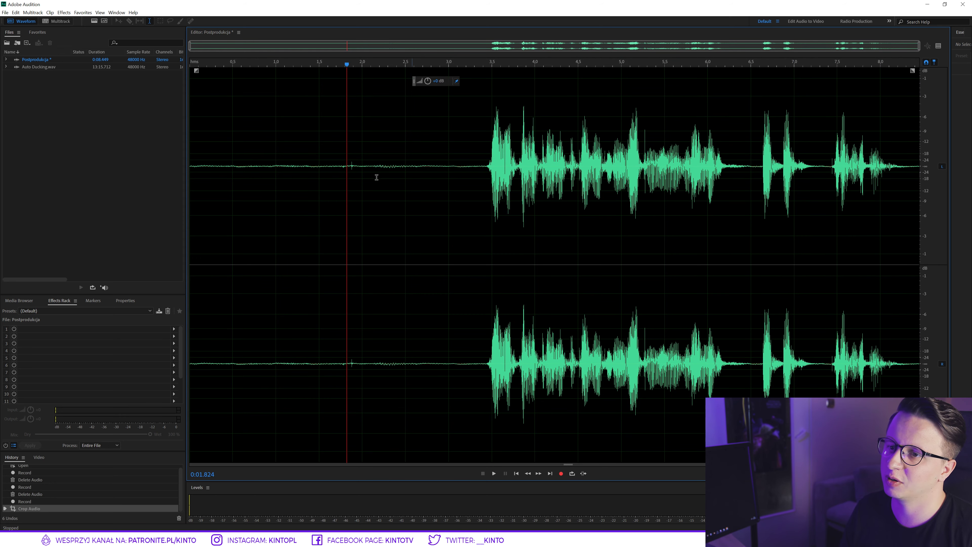
# - Capture a noise print from the quiet stretch before the speech, from about 0.08 s to 3.1 s
pyautogui.moveTo(197, 156); pyautogui.dragTo(458, 180)
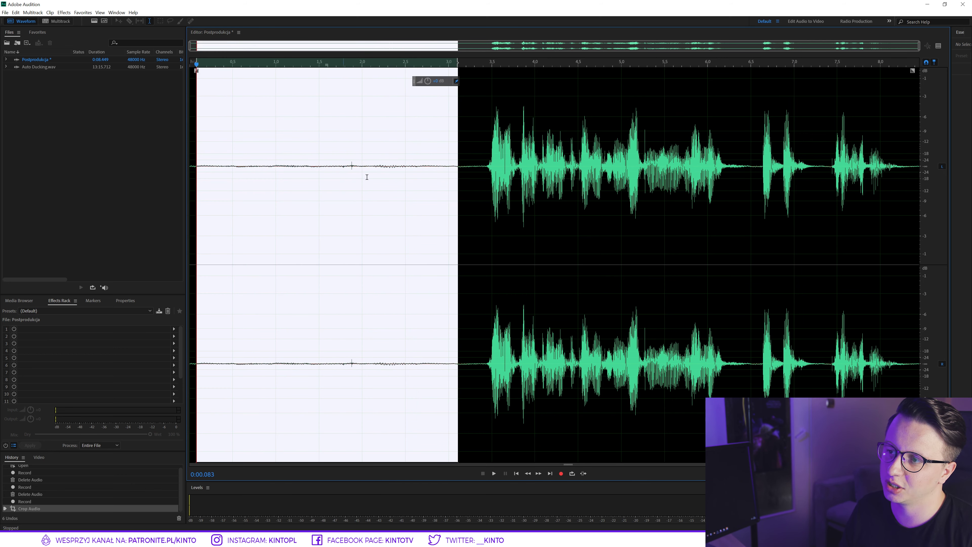
pyautogui.click(64, 13)
pyautogui.moveTo(88, 138)
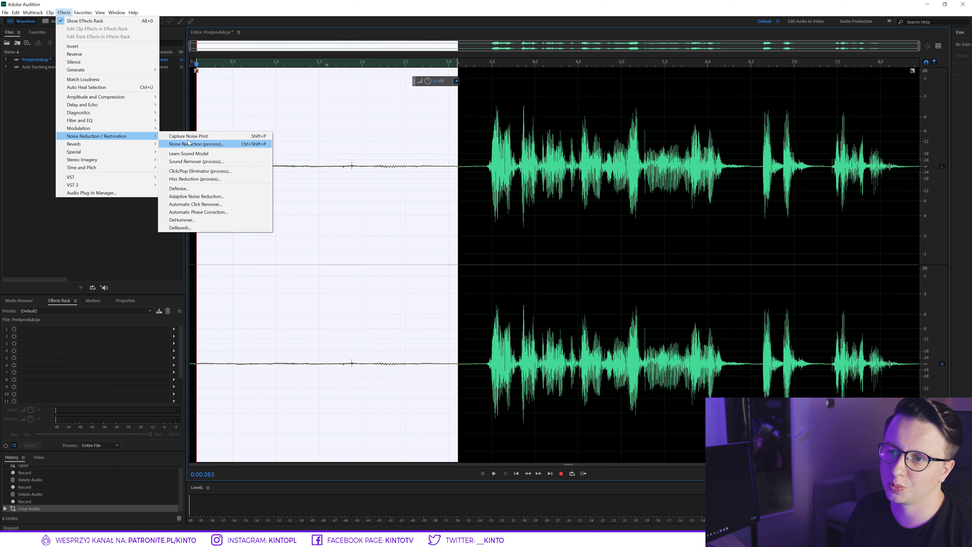
pyautogui.click(207, 137)
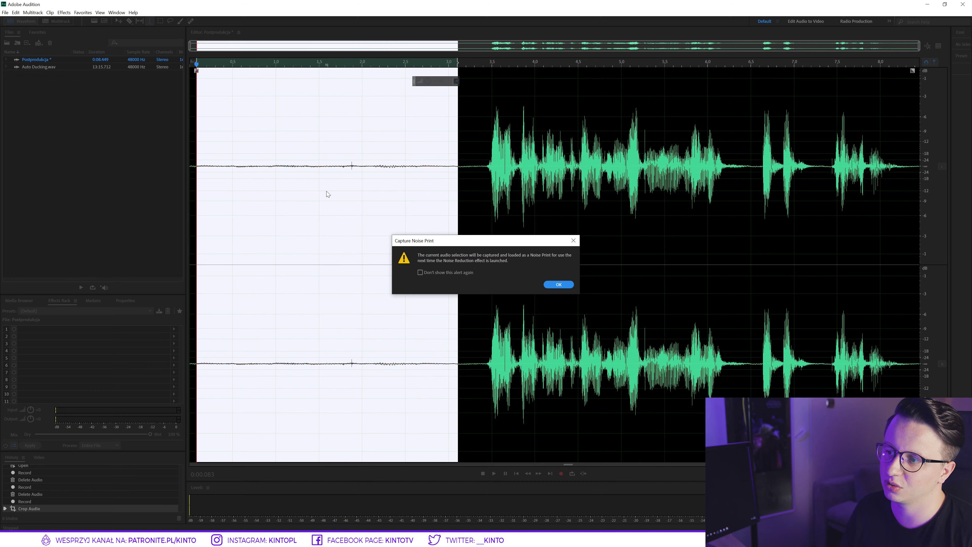
pyautogui.click(559, 285)
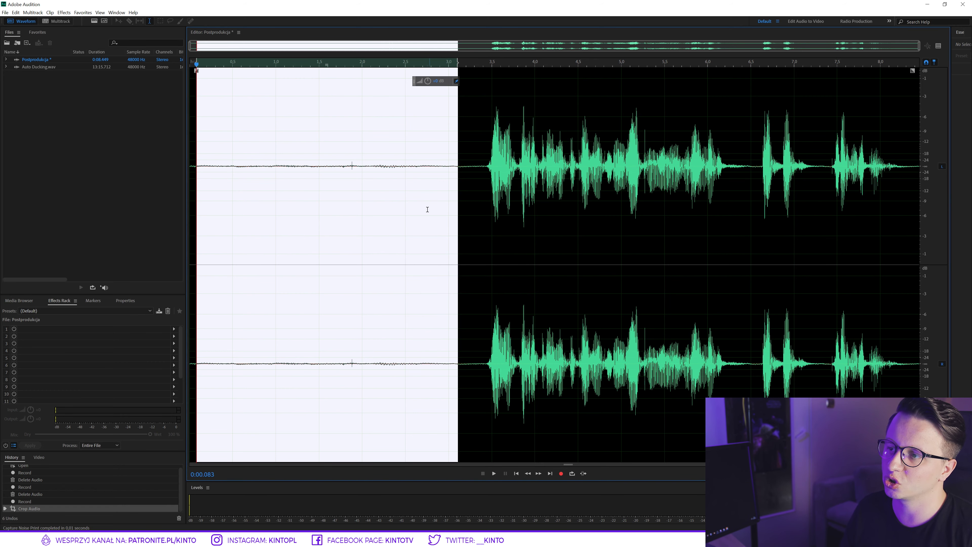
# - Select the entire recording and open the Noise Reduction (process) effect for it
pyautogui.click(432, 198)
pyautogui.hotkey('ctrl', 'a')
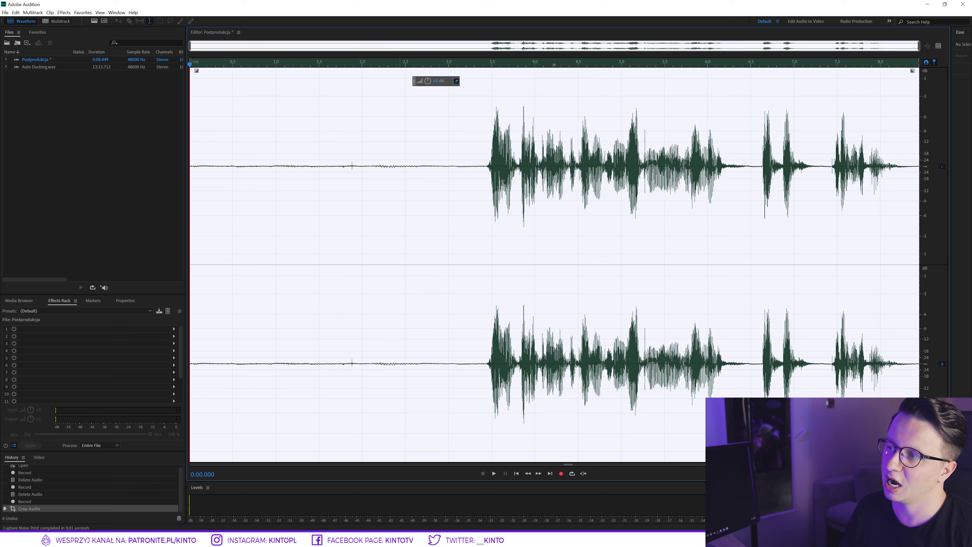
pyautogui.click(63, 12)
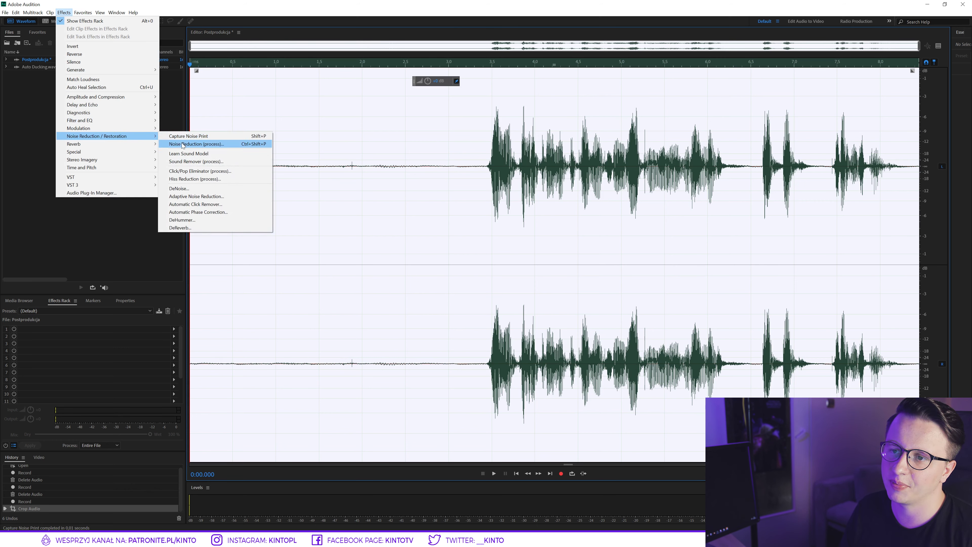
pyautogui.click(184, 144)
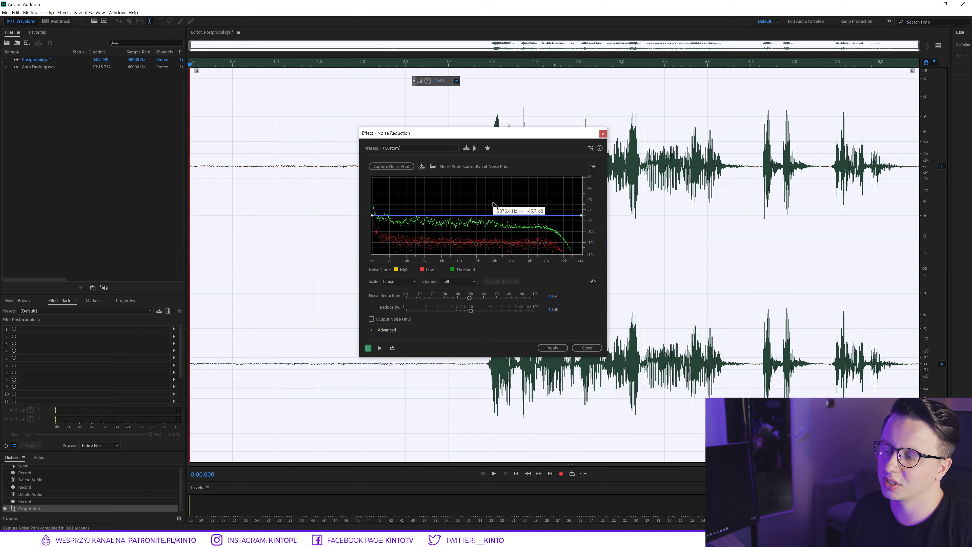
pyautogui.moveTo(460, 135); pyautogui.dragTo(452, 132)
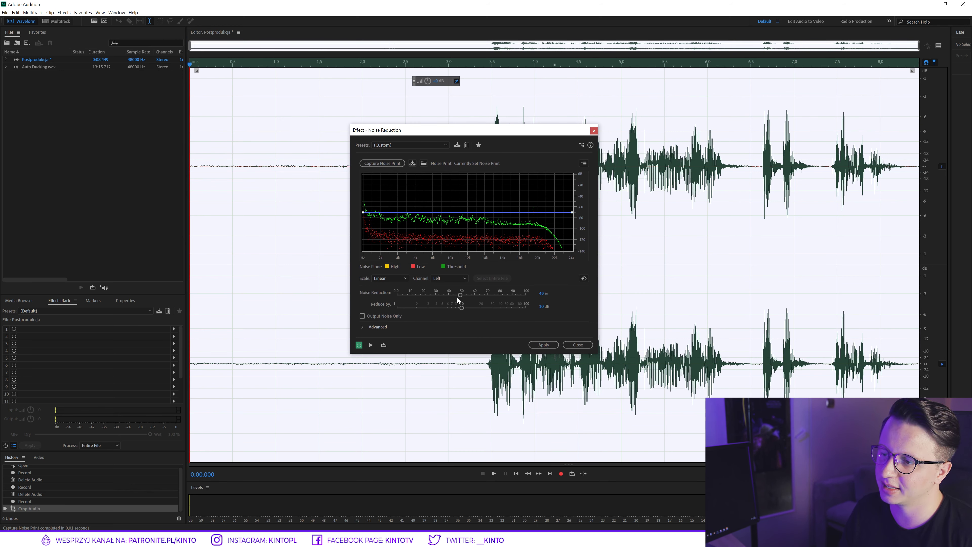
# - Try Noise Reduction amounts of 100%, 0% and 39% to compare the threshold curves
pyautogui.moveTo(459, 296); pyautogui.dragTo(595, 298)
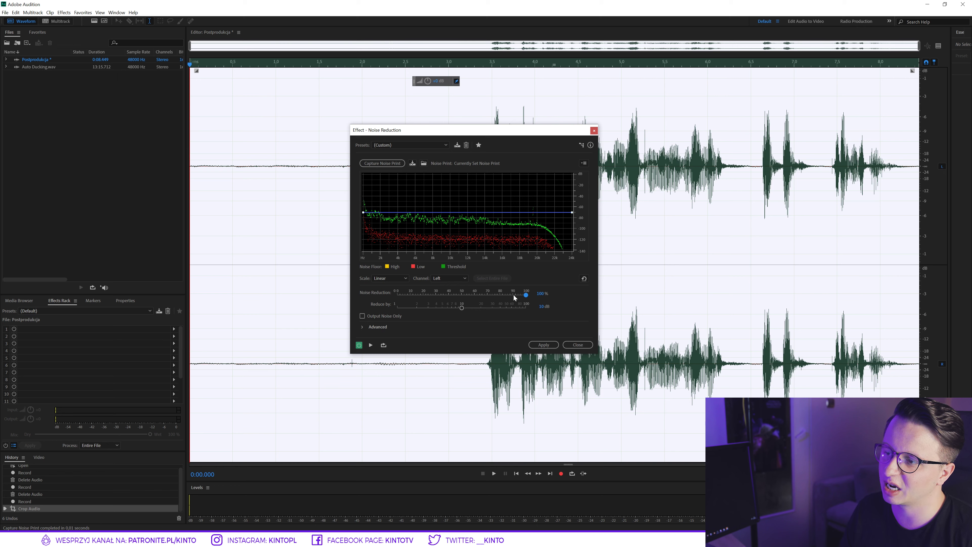
pyautogui.moveTo(526, 295); pyautogui.dragTo(358, 303)
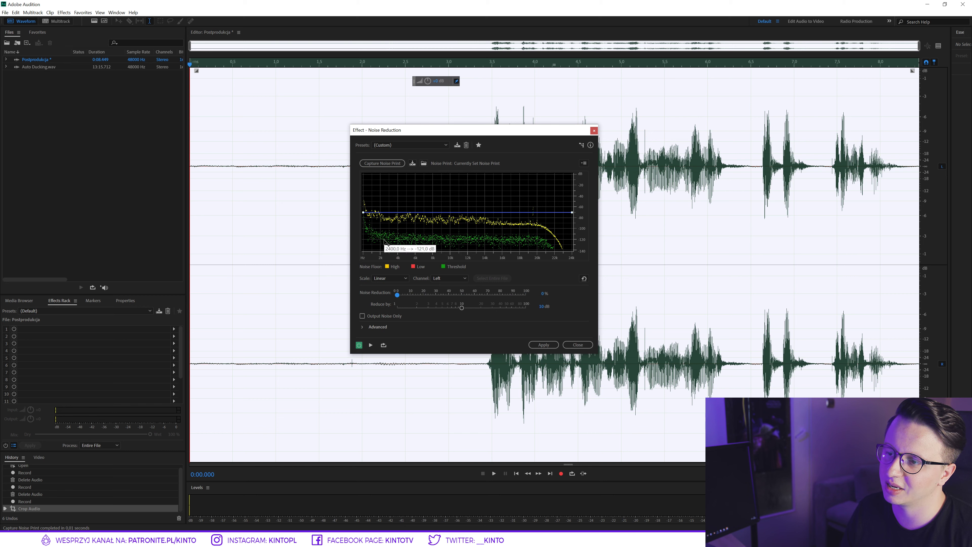
pyautogui.moveTo(399, 297); pyautogui.dragTo(450, 298)
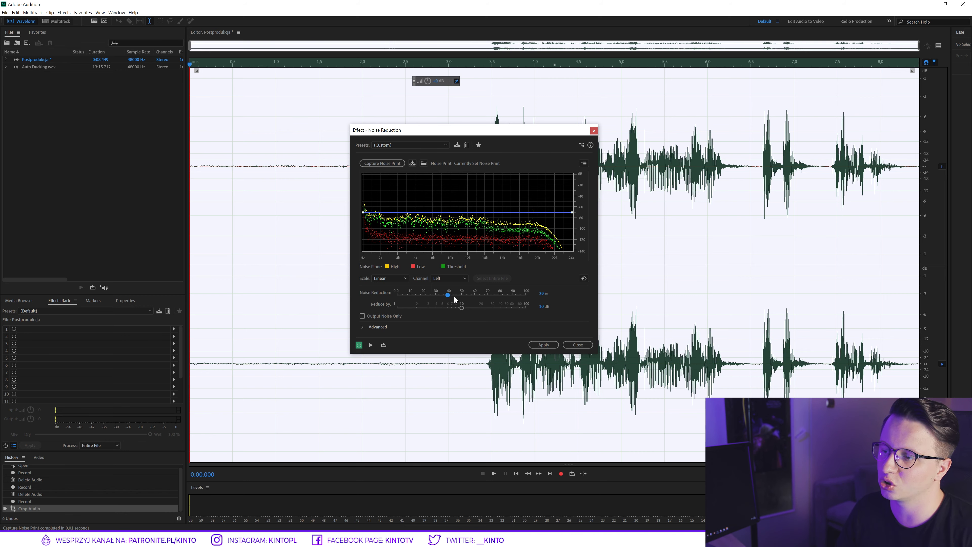
# - Set the Noise Reduction amount to 50% and Reduce by to 13 dB
pyautogui.press('Return')
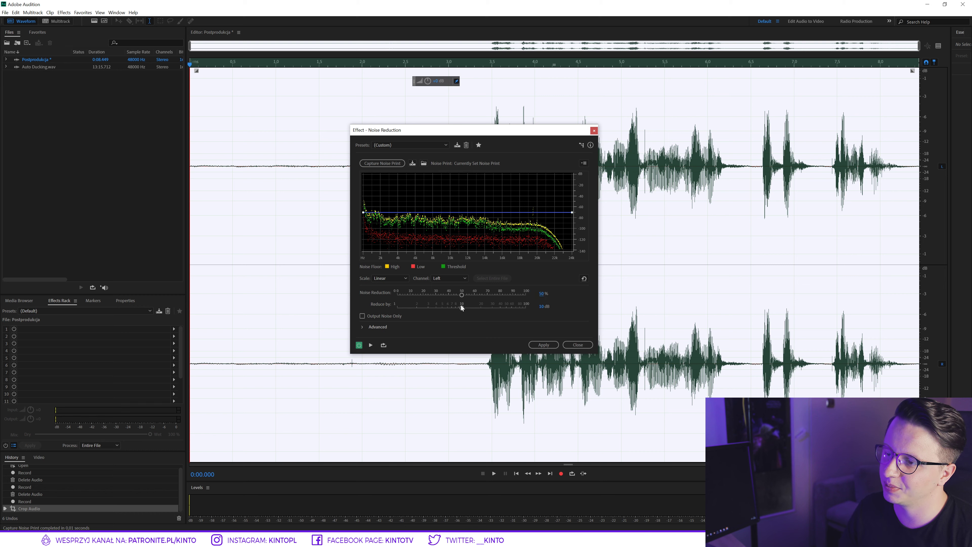
pyautogui.moveTo(466, 308); pyautogui.dragTo(468, 308)
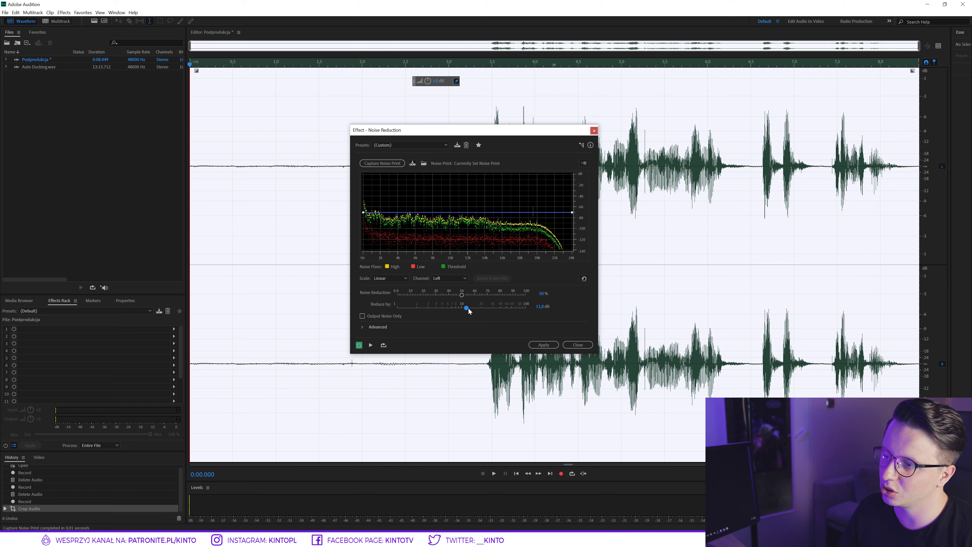
pyautogui.click(540, 306)
pyautogui.write('13')
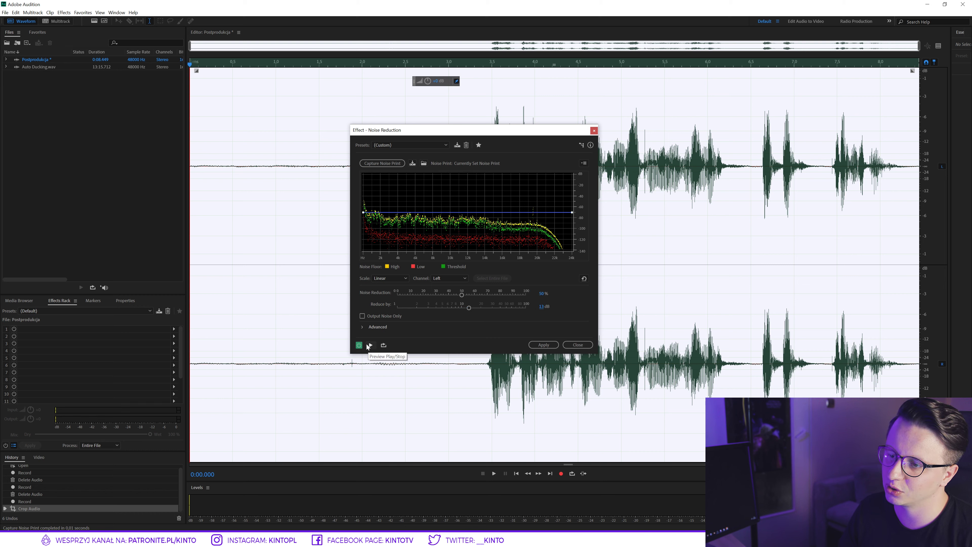
# - Uncover the waveform and play the recording from about 3.2 s, just before the speech starts
pyautogui.moveTo(473, 134); pyautogui.dragTo(156, 136)
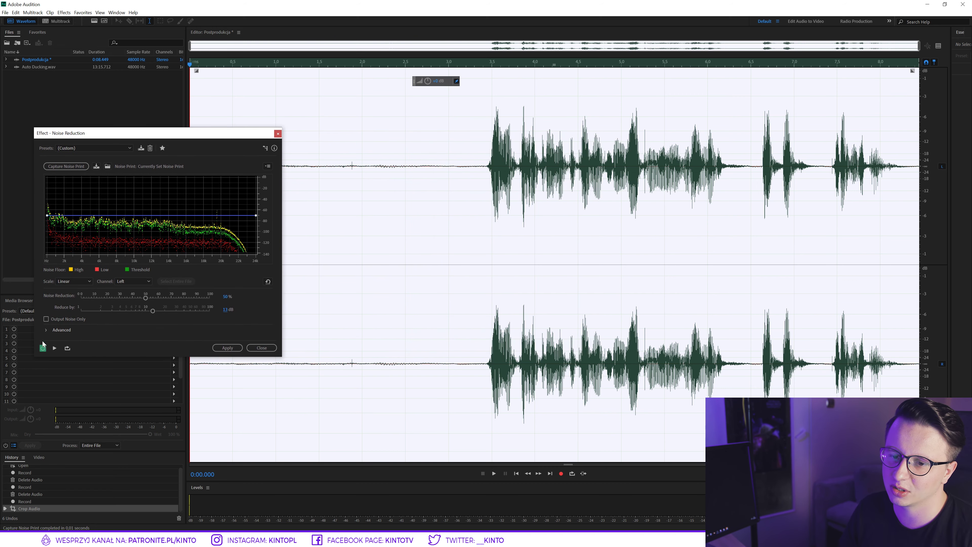
pyautogui.click(463, 196)
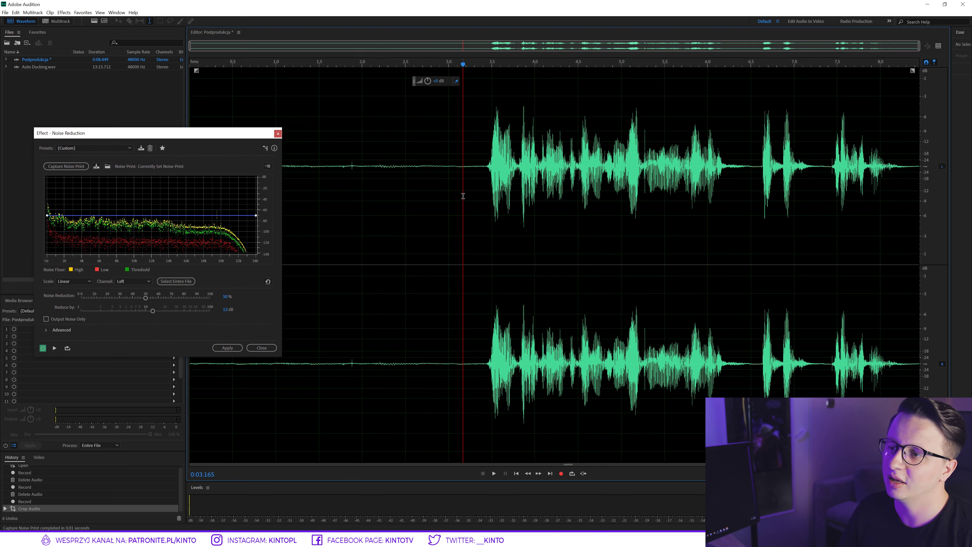
pyautogui.press('space')
pyautogui.press('space')
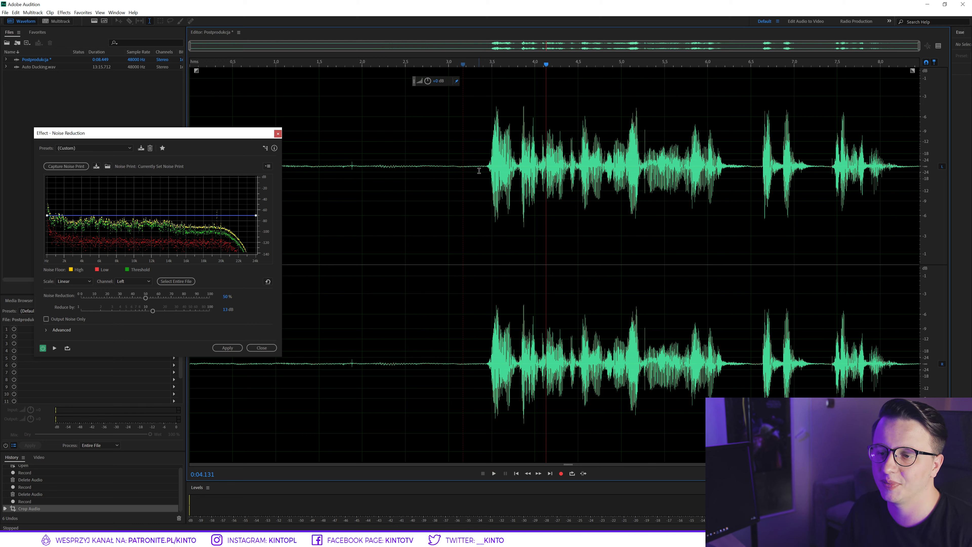
# - Set the Noise Reduction amount to 50% after trying 40%, and apply the effect to the entire recording
pyautogui.moveTo(146, 298); pyautogui.dragTo(130, 302)
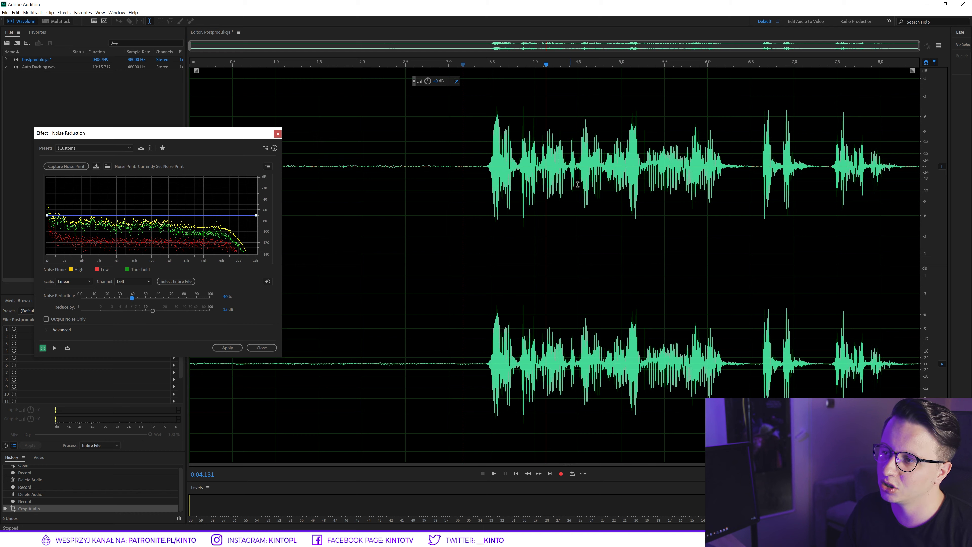
pyautogui.click(226, 297)
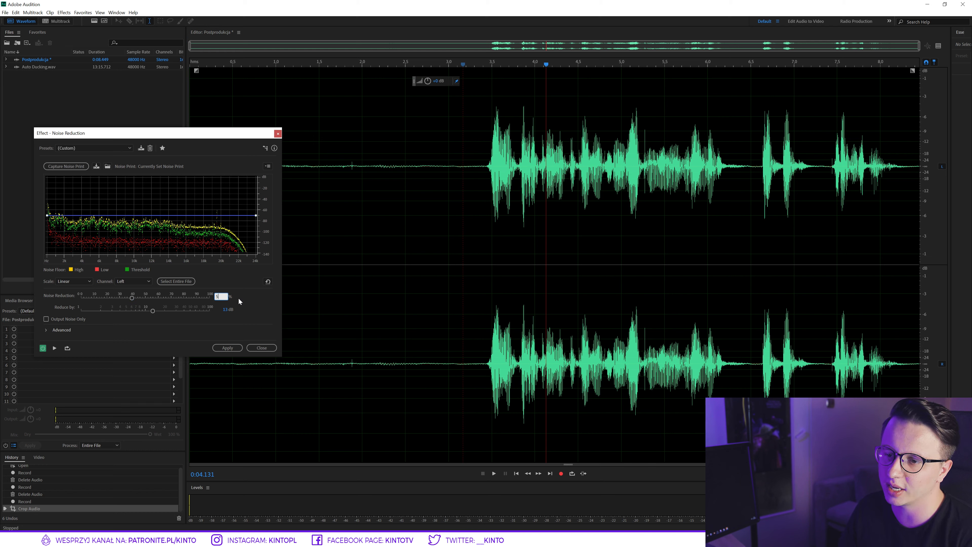
pyautogui.press('Return')
pyautogui.moveTo(213, 134); pyautogui.dragTo(412, 132)
pyautogui.click(426, 346)
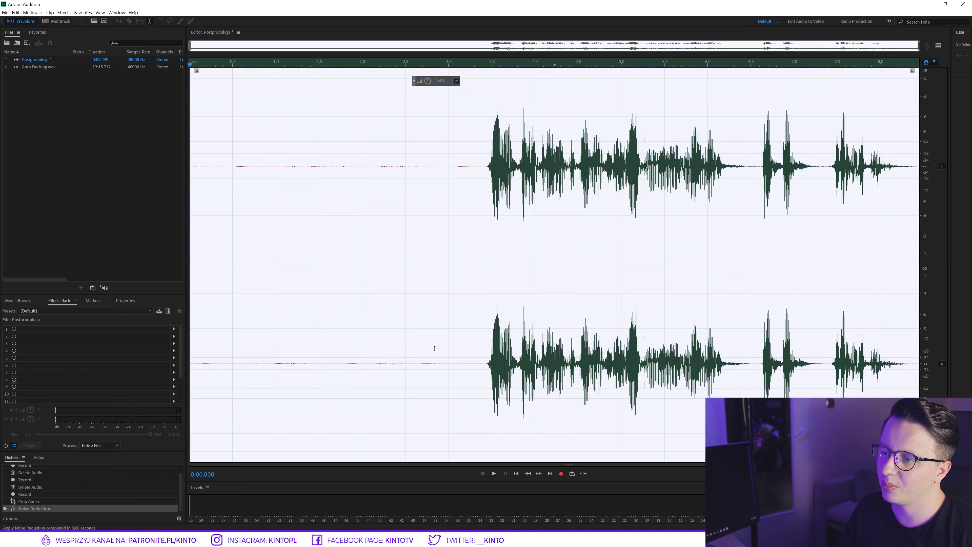
# - Play the processed quiet section from about 0.7 s to check its remaining noise level
pyautogui.click(433, 346)
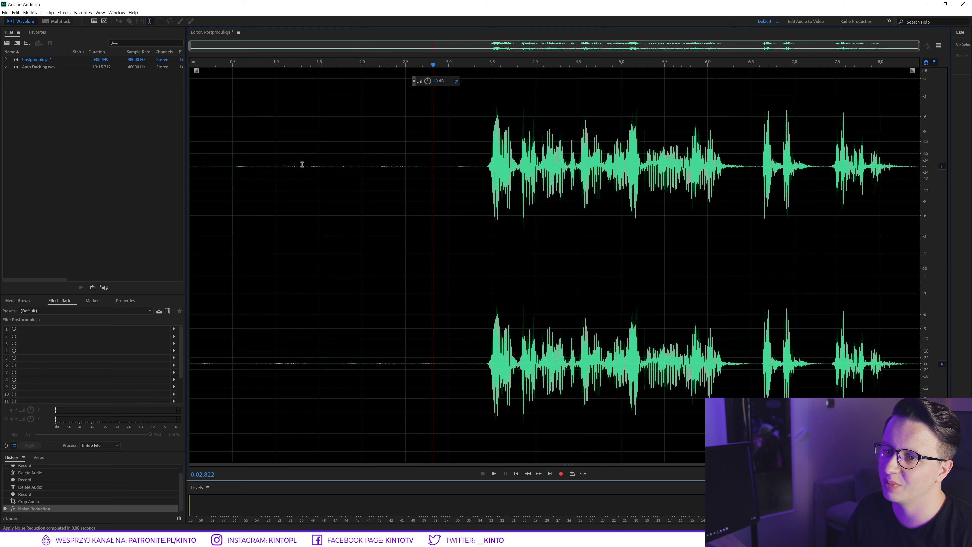
pyautogui.click(248, 174)
pyautogui.press('space')
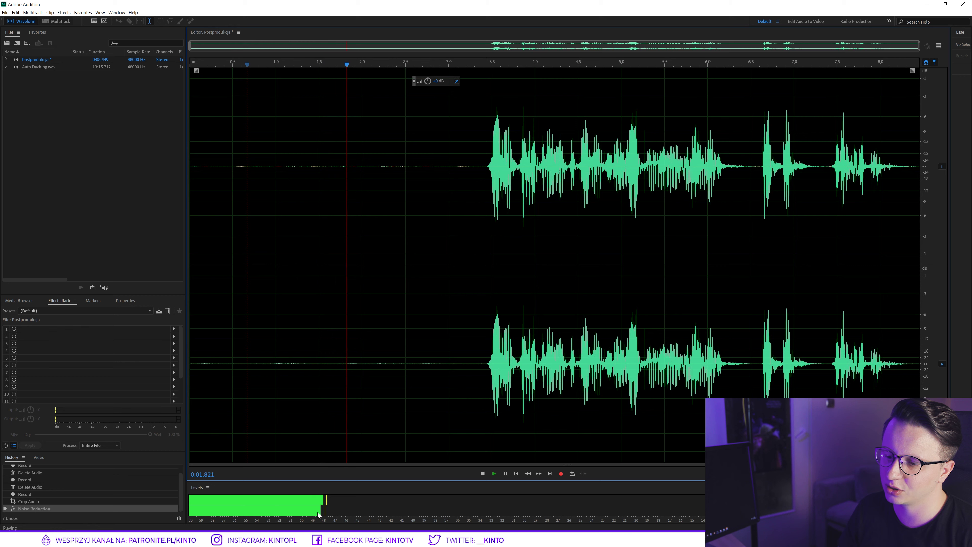
pyautogui.press('space')
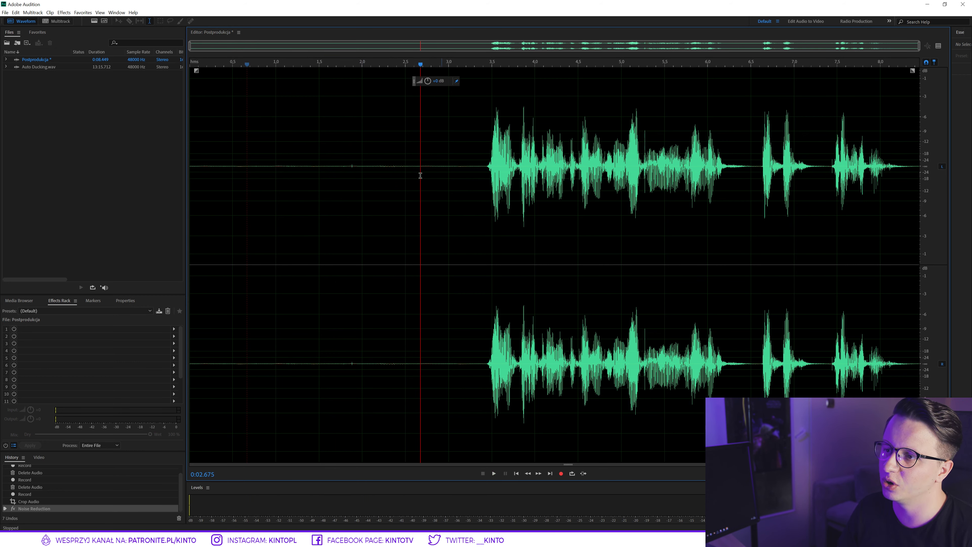
# - Apply Noise Reduction to the entire recording a second time with the existing noise print, at 50% and 13 dB
pyautogui.hotkey('ctrl', 'a')
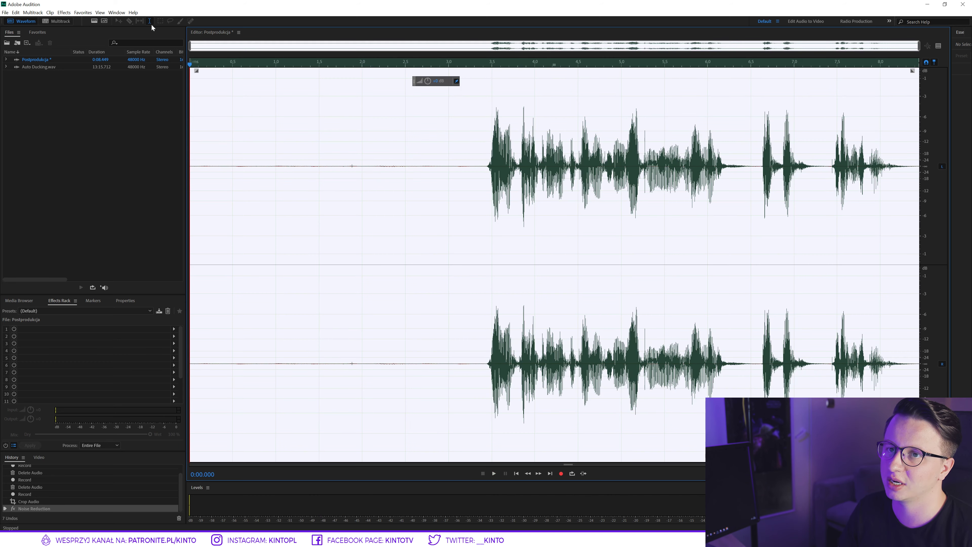
pyautogui.click(64, 12)
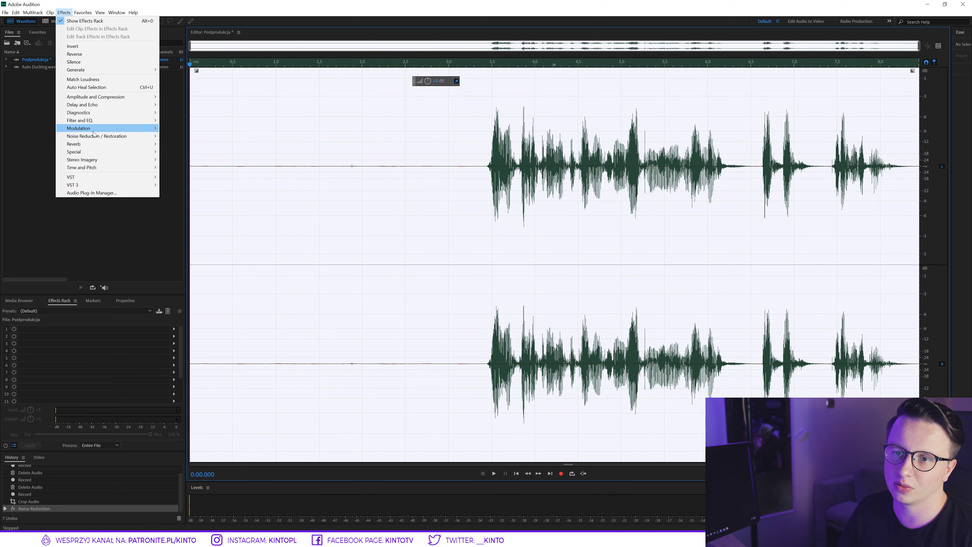
pyautogui.moveTo(96, 136)
pyautogui.click(193, 143)
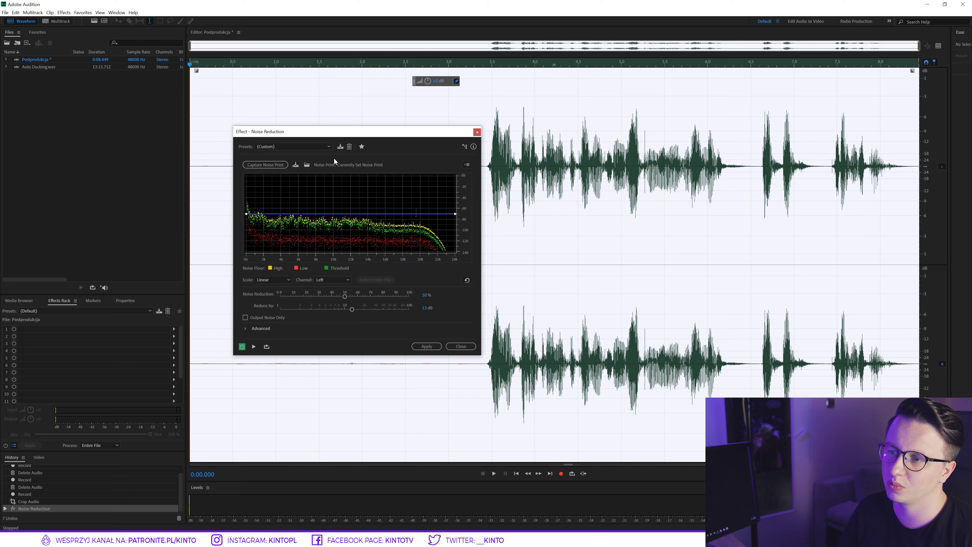
pyautogui.moveTo(330, 132); pyautogui.dragTo(228, 216)
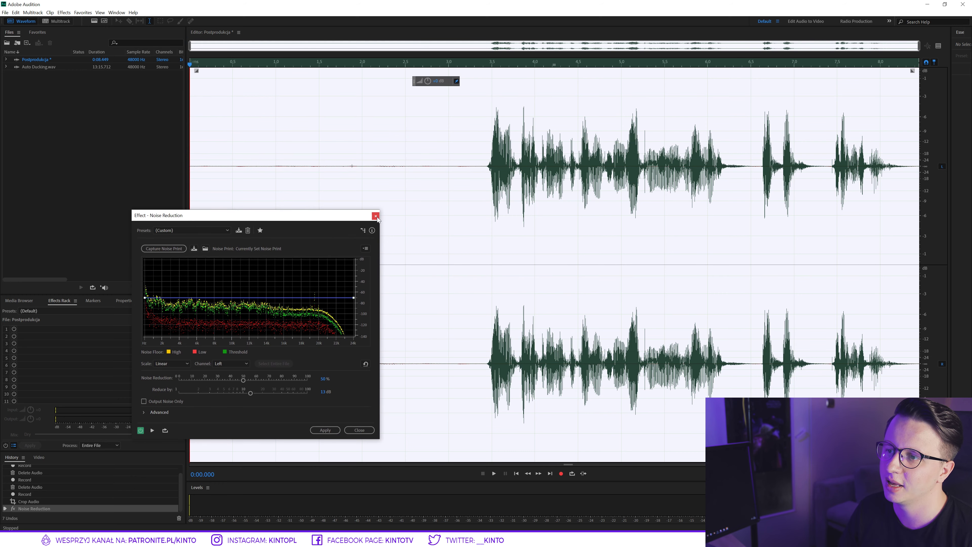
pyautogui.click(320, 430)
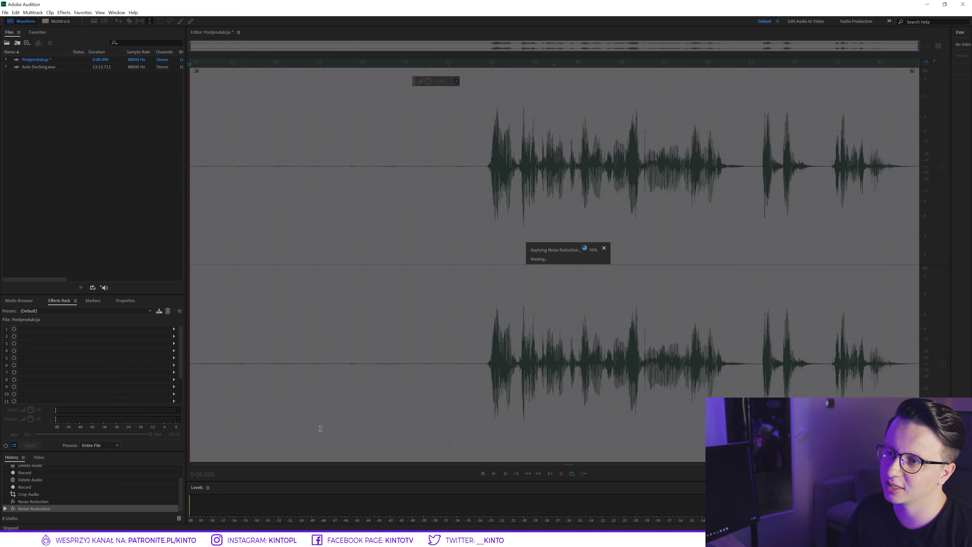
# - Play the denoised recording from about 2.4 s and again from about 3.3 s to check the silence and speech
pyautogui.click(369, 192)
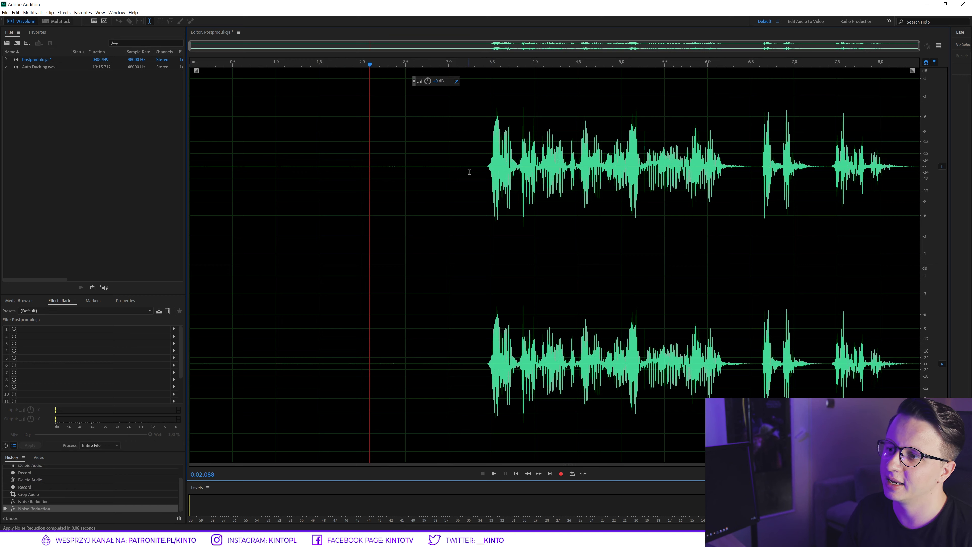
pyautogui.click(488, 166)
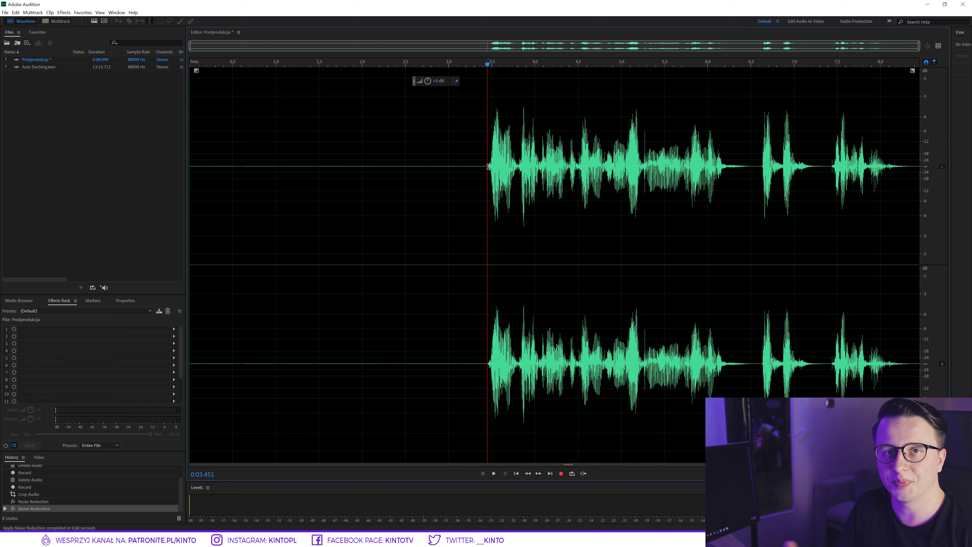
pyautogui.click(473, 145)
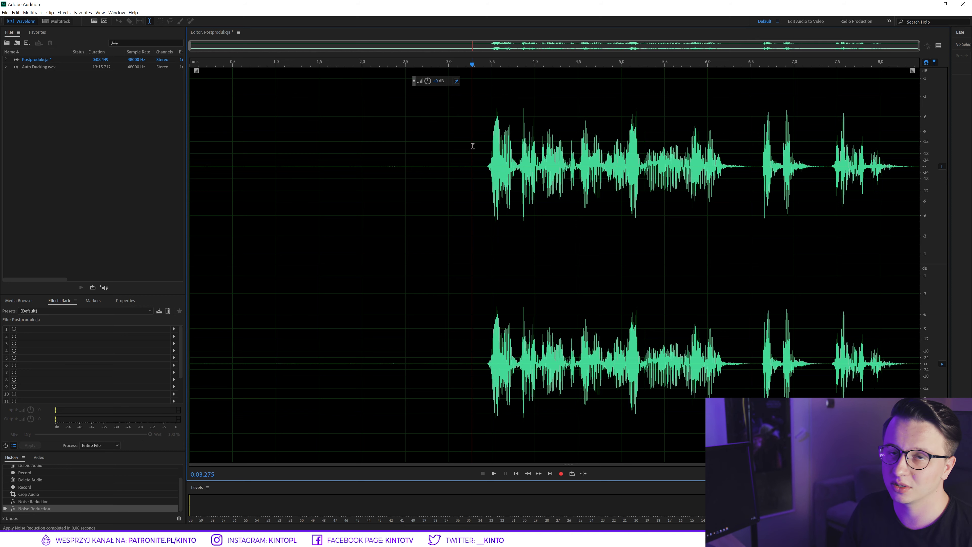
pyautogui.click(394, 213)
pyautogui.press('space')
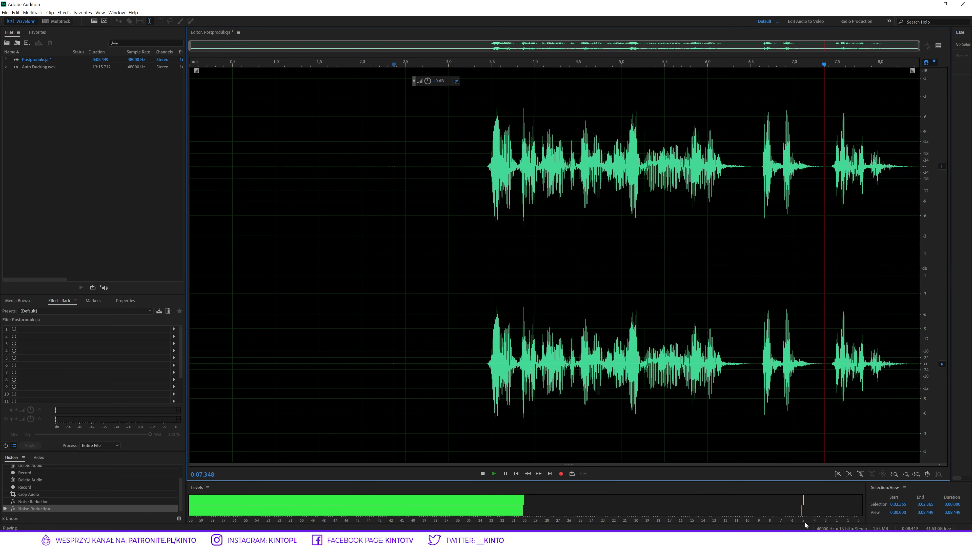
pyautogui.press('space')
pyautogui.click(473, 214)
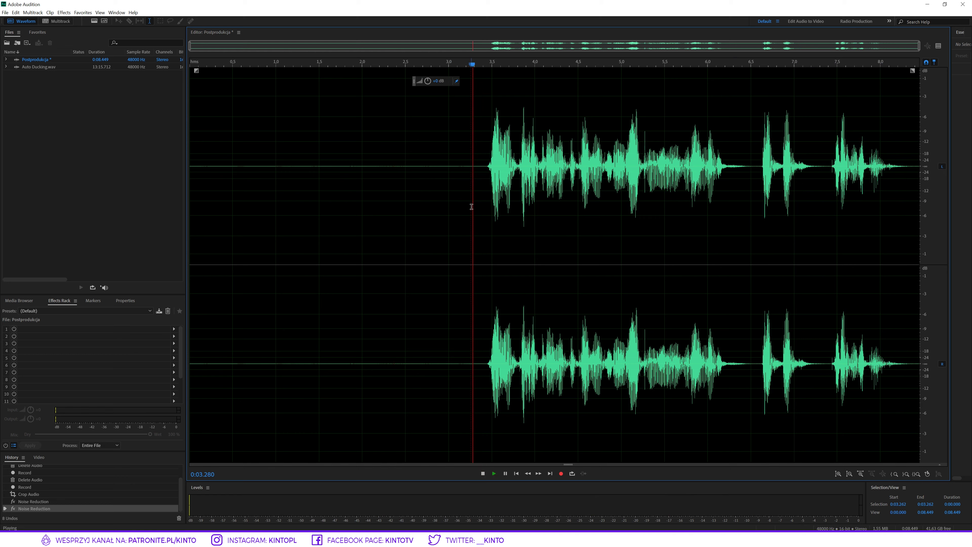
pyautogui.press('space')
pyautogui.press('space')
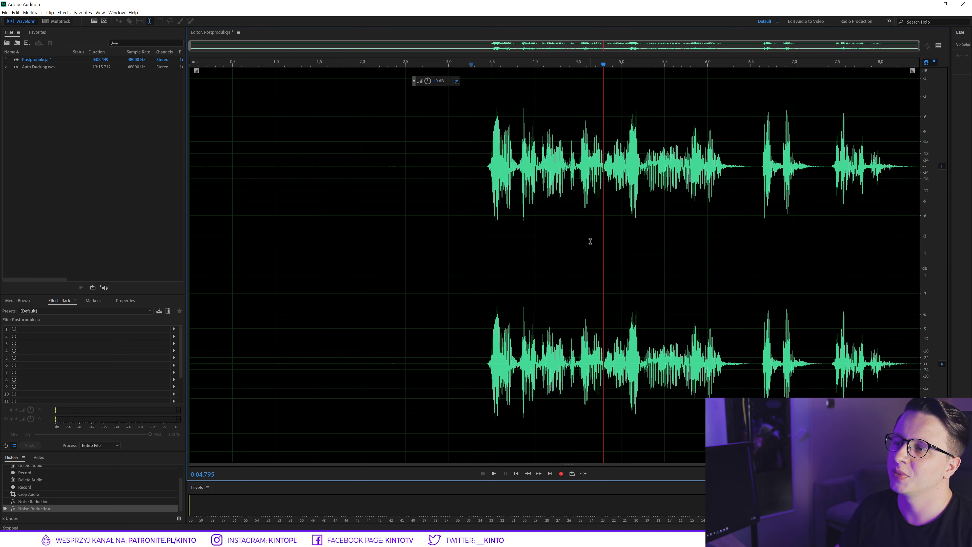
pyautogui.click(475, 221)
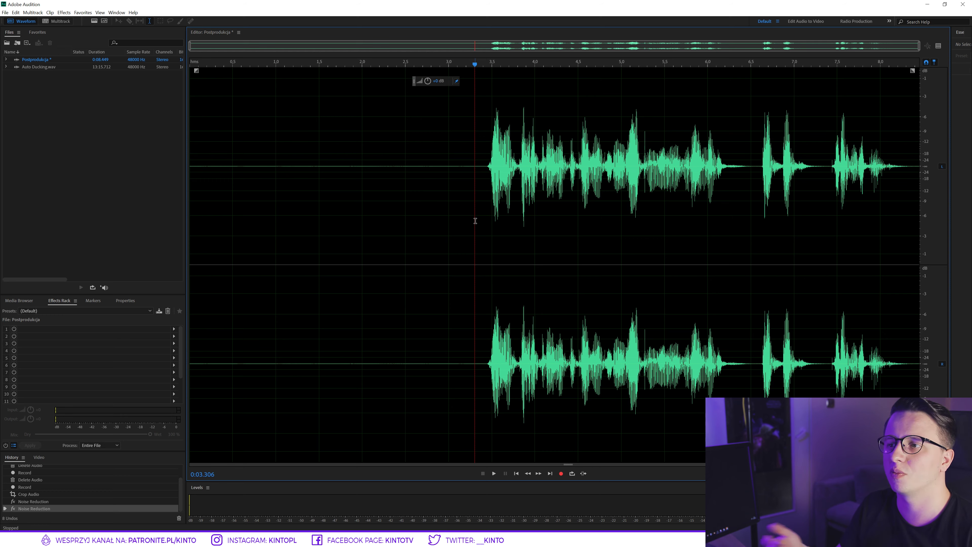
# - Normalize the entire recording to -3 dB with all channels normalized equally
pyautogui.click(440, 188)
pyautogui.hotkey('ctrl', 'a')
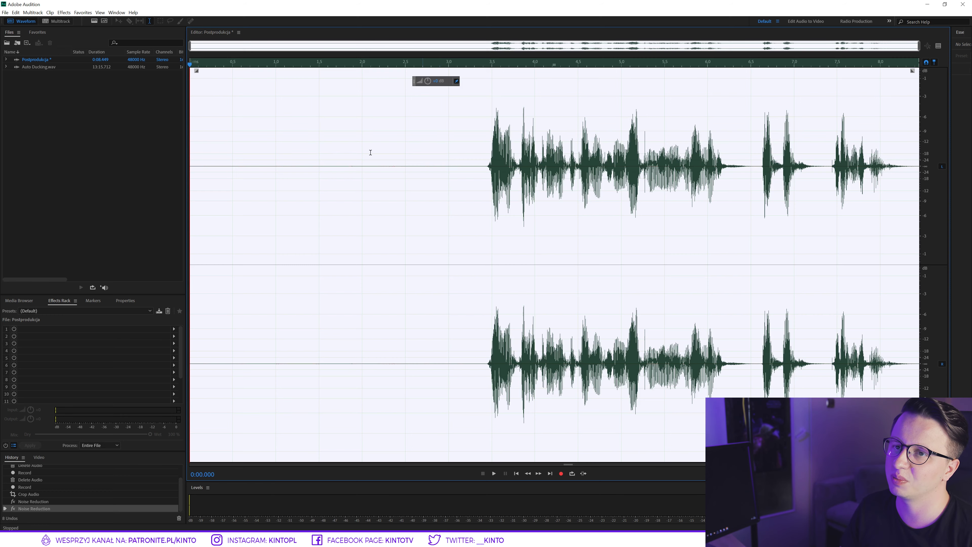
pyautogui.click(64, 12)
pyautogui.moveTo(90, 100)
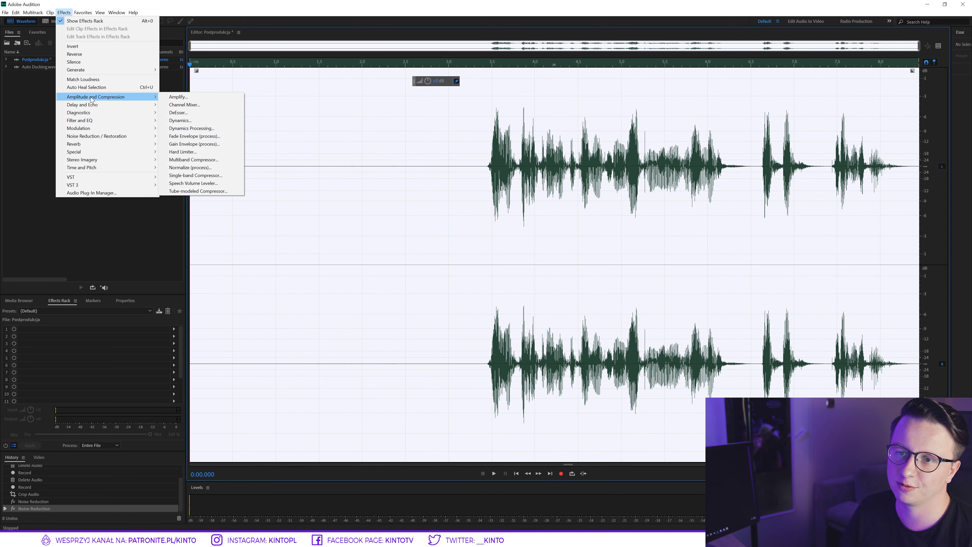
pyautogui.click(192, 167)
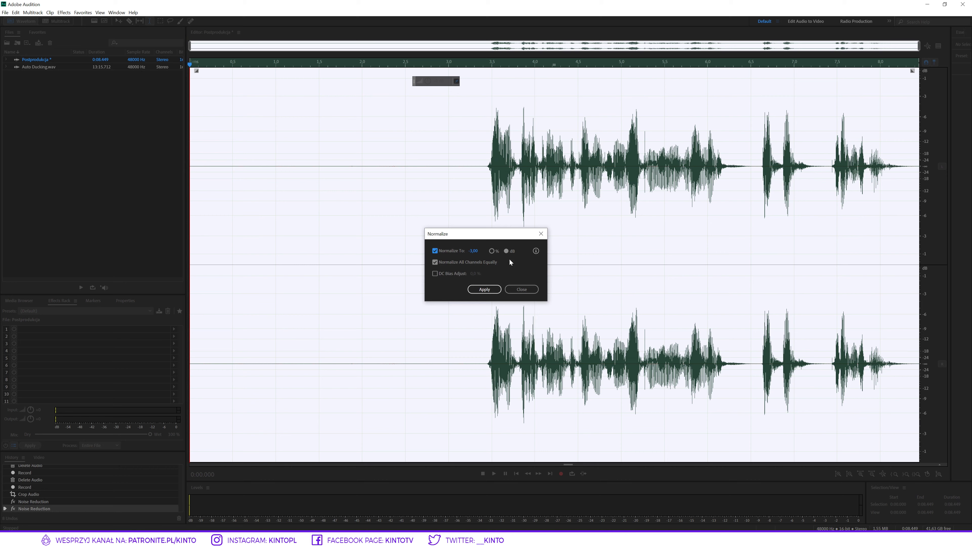
pyautogui.click(484, 290)
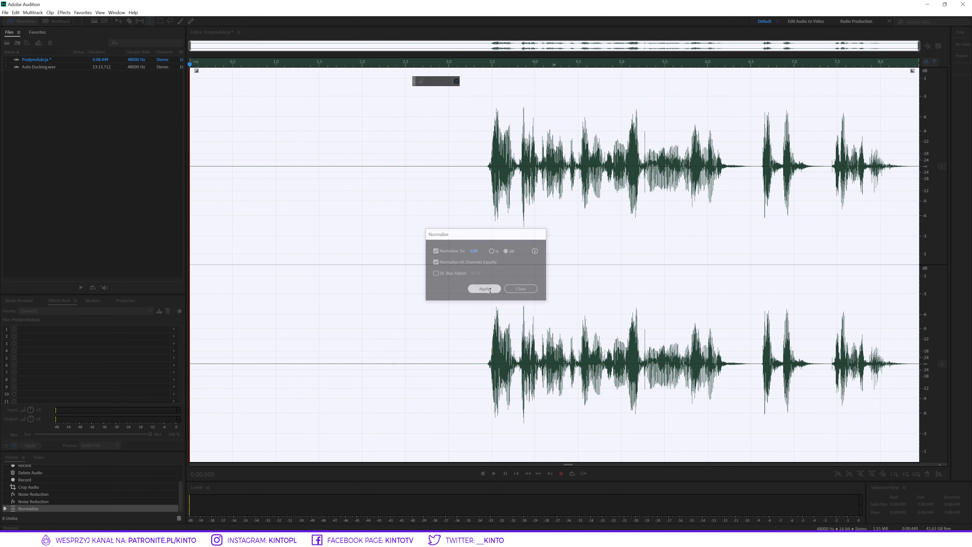
# - Play the normalized recording from about 3.4 s and again from about 2.8 s to check its level
pyautogui.click(482, 180)
pyautogui.press('space')
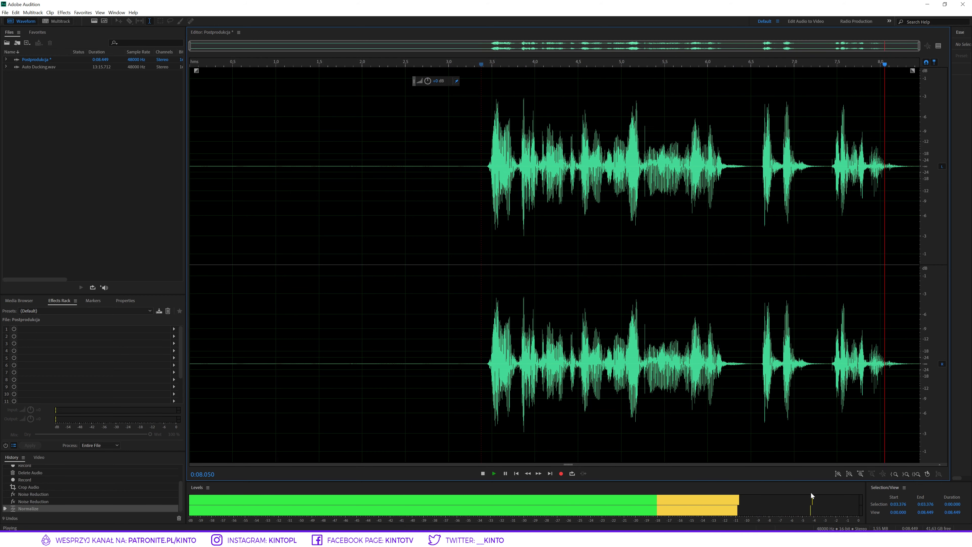
pyautogui.click(434, 202)
pyautogui.press('space')
pyautogui.press('space')
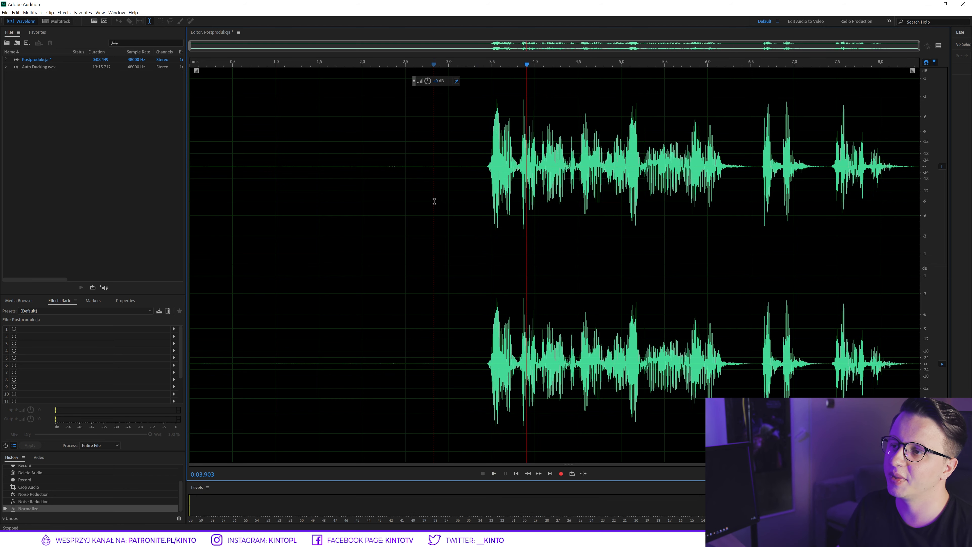
pyautogui.click(431, 202)
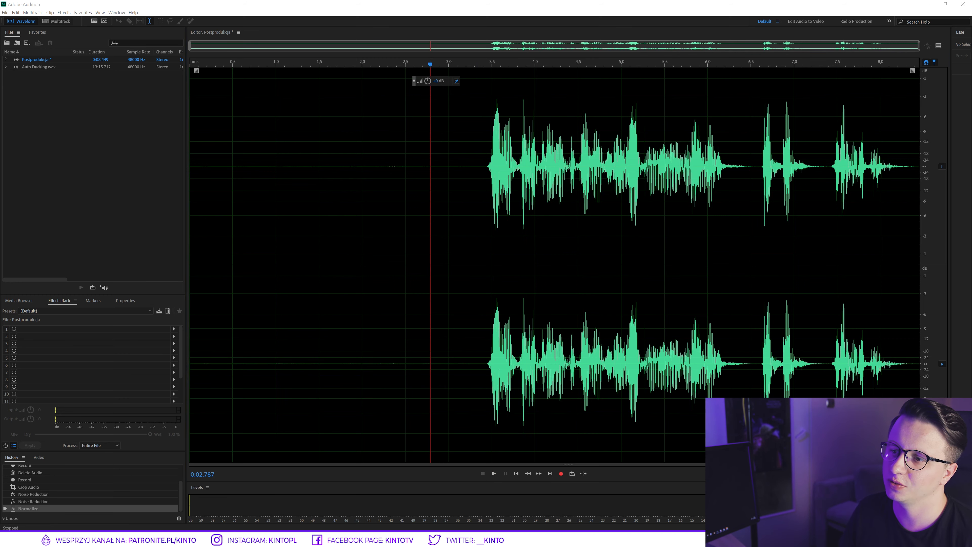
# - Switch to the browser and examine the male and female vocal EQ charts in the audiostreets.com article
pyautogui.hotkey('alt', 'Tab')
pyautogui.doubleClick(723, 67)
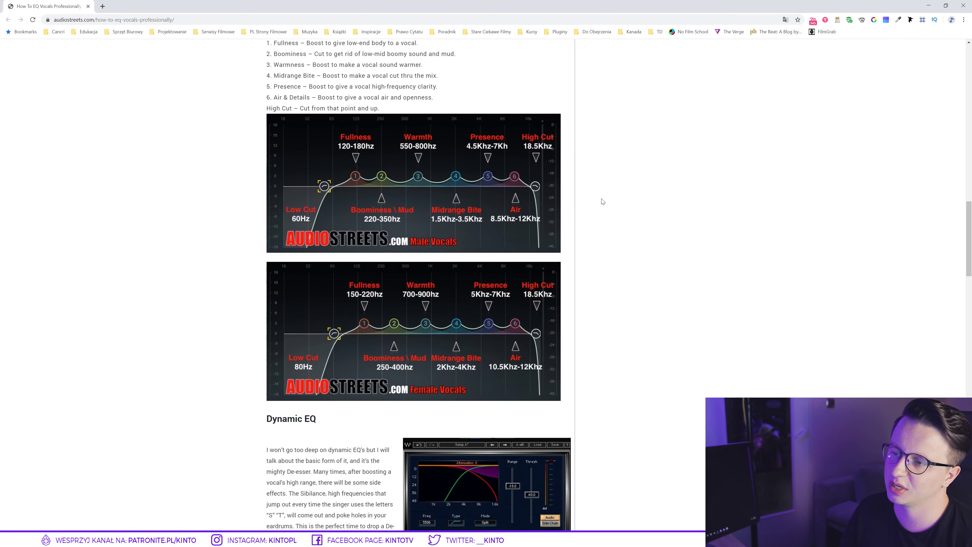
pyautogui.click(945, 8)
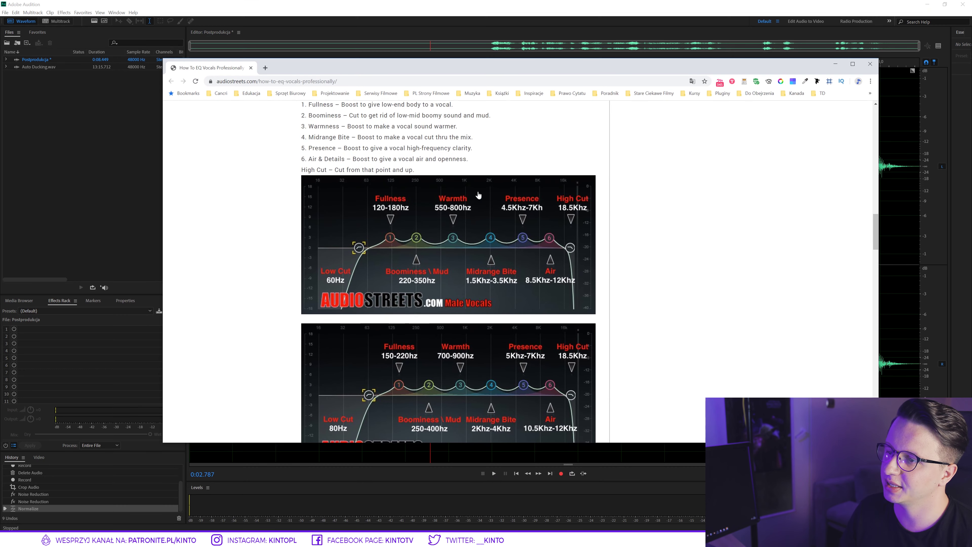
pyautogui.scroll(-1, 461, 199)
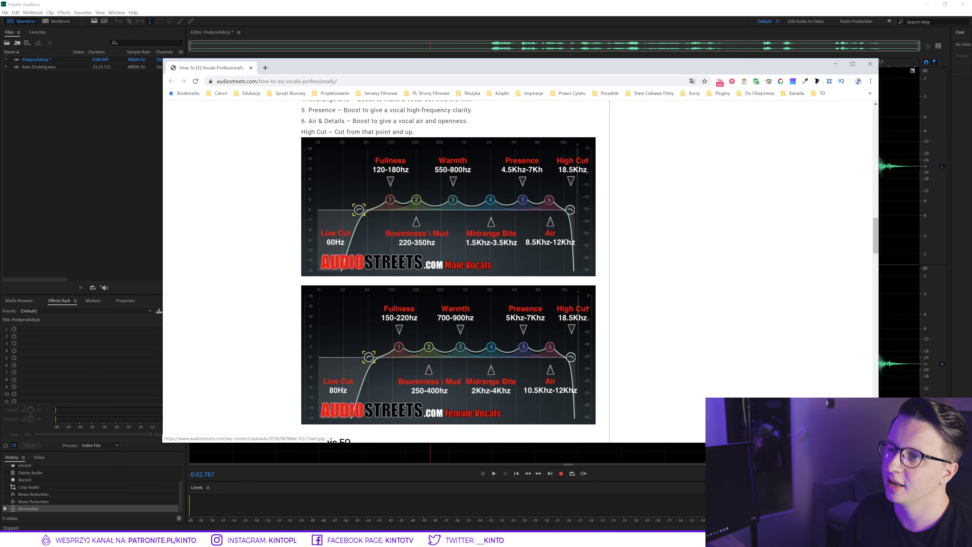
pyautogui.scroll(3, 493, 241)
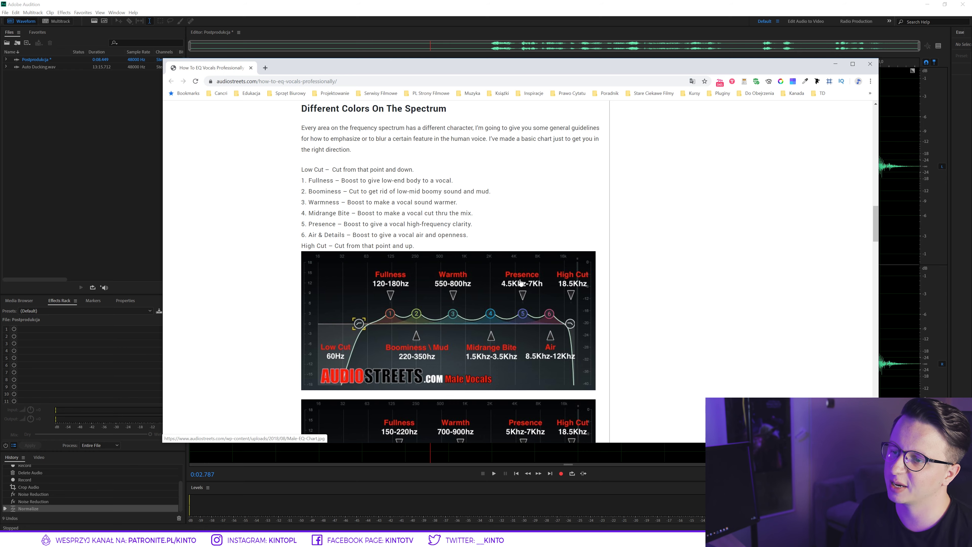
pyautogui.scroll(-3, 464, 317)
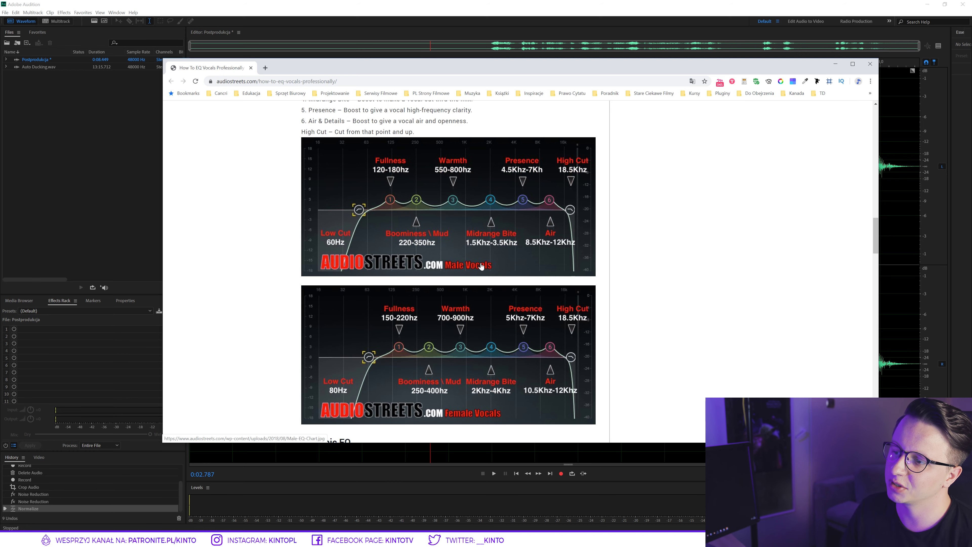
pyautogui.scroll(1, 428, 337)
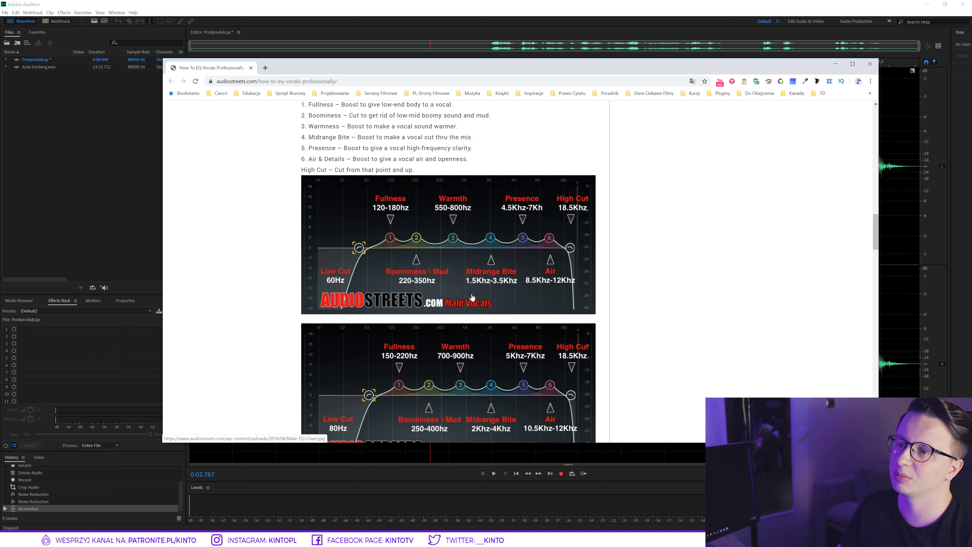
pyautogui.scroll(3, 483, 297)
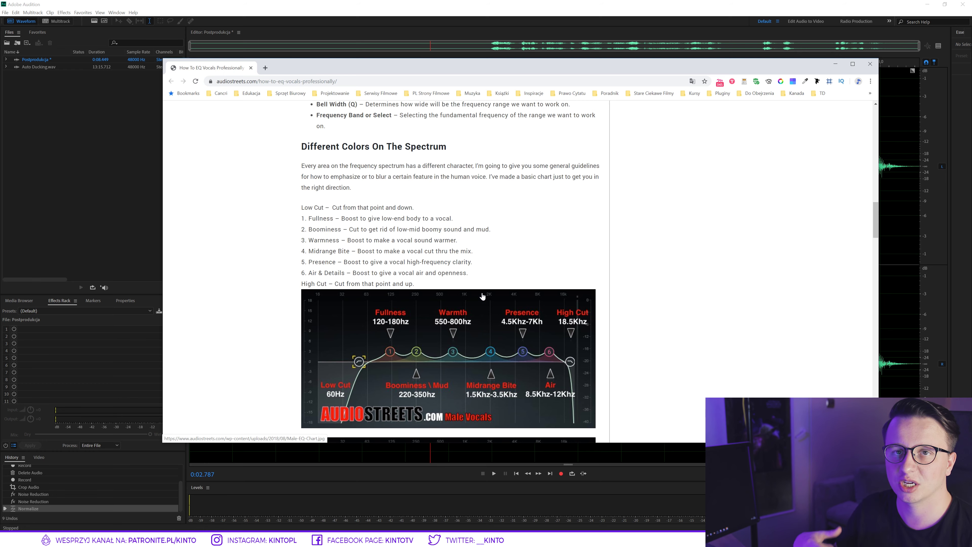
pyautogui.scroll(-1, 461, 291)
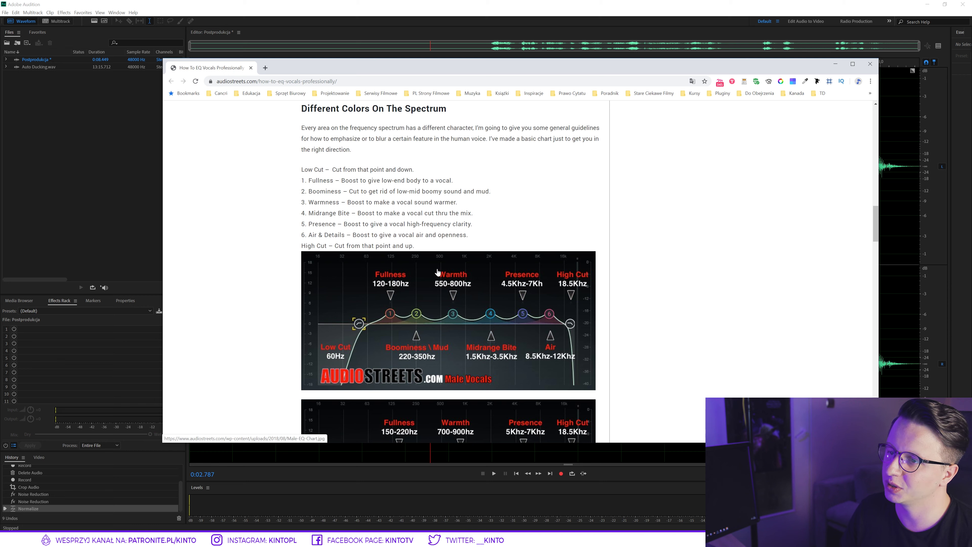
# - Read the article's boost and cut guidelines for each vocal range, and move the browser window off the waveform
pyautogui.moveTo(309, 180); pyautogui.dragTo(458, 203)
pyautogui.click(458, 203)
pyautogui.moveTo(346, 180); pyautogui.dragTo(430, 181)
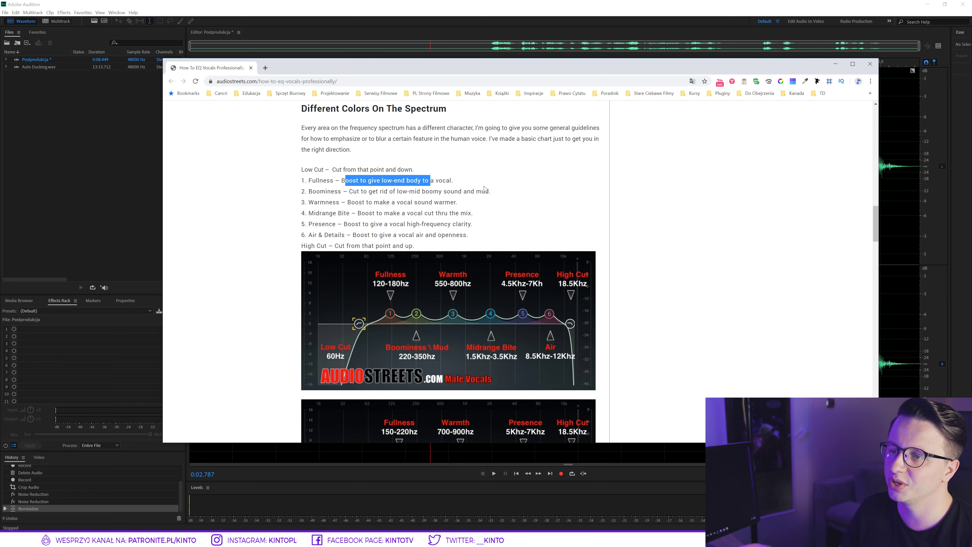
pyautogui.click(484, 186)
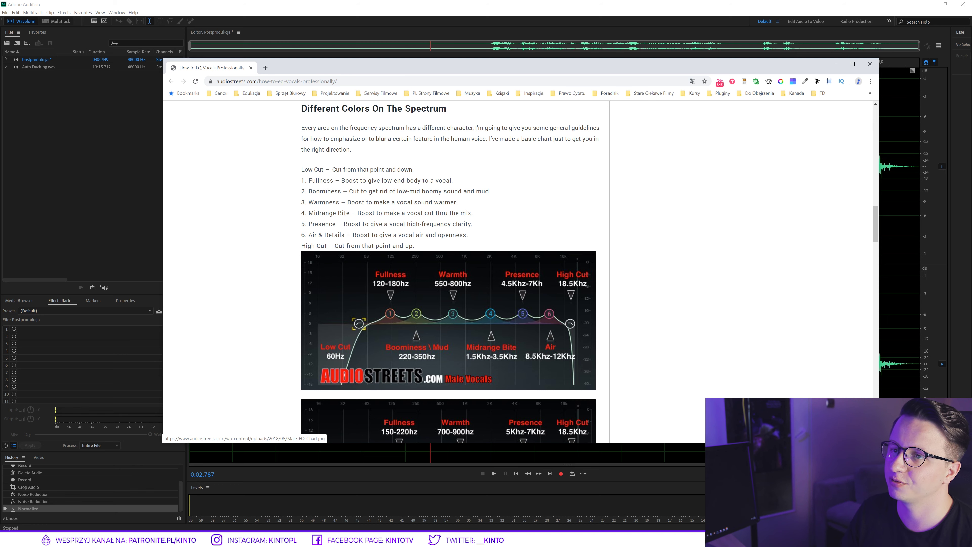
pyautogui.moveTo(442, 58); pyautogui.dragTo(454, 88)
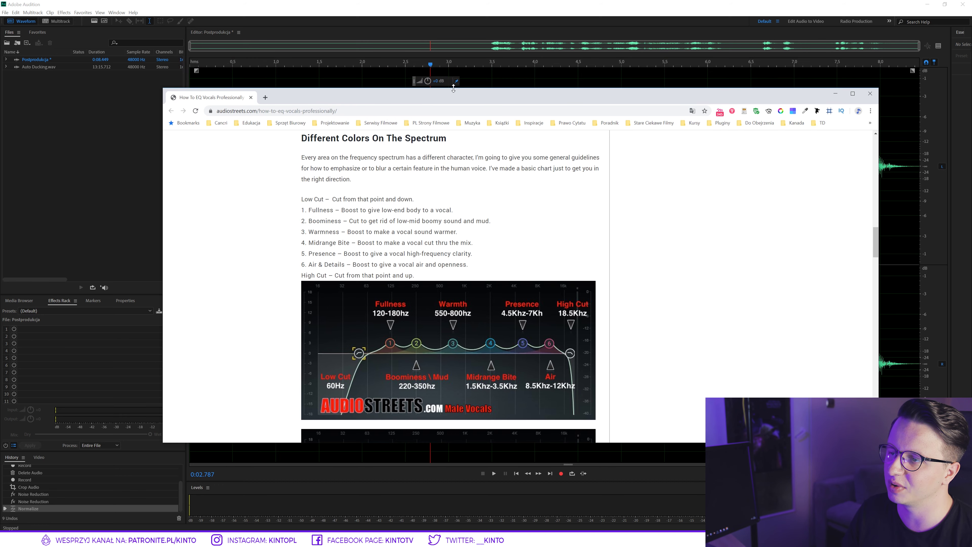
pyautogui.moveTo(520, 99); pyautogui.dragTo(0, 115)
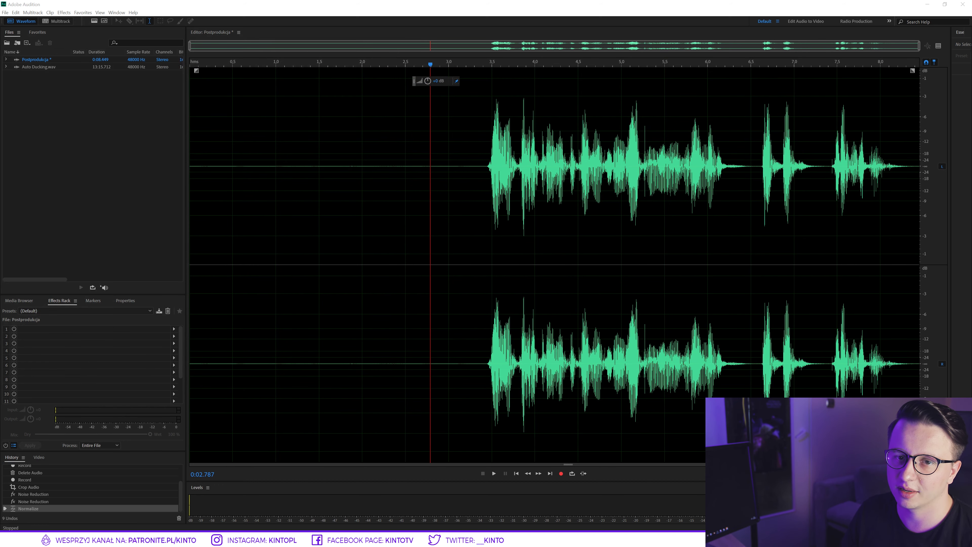
# - Open the Parametric Equalizer effect for the recording and load its (Default) preset
pyautogui.click(449, 173)
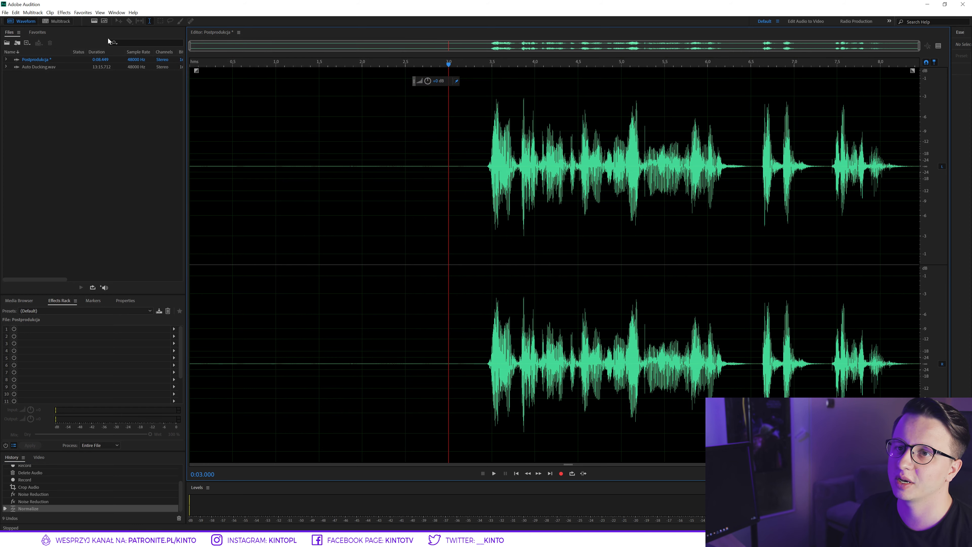
pyautogui.click(64, 12)
pyautogui.moveTo(89, 123)
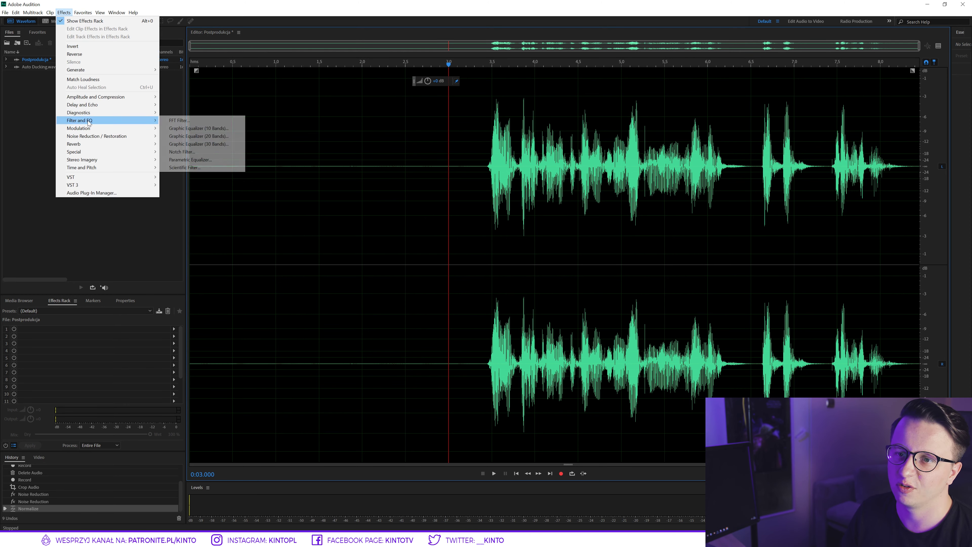
pyautogui.click(207, 160)
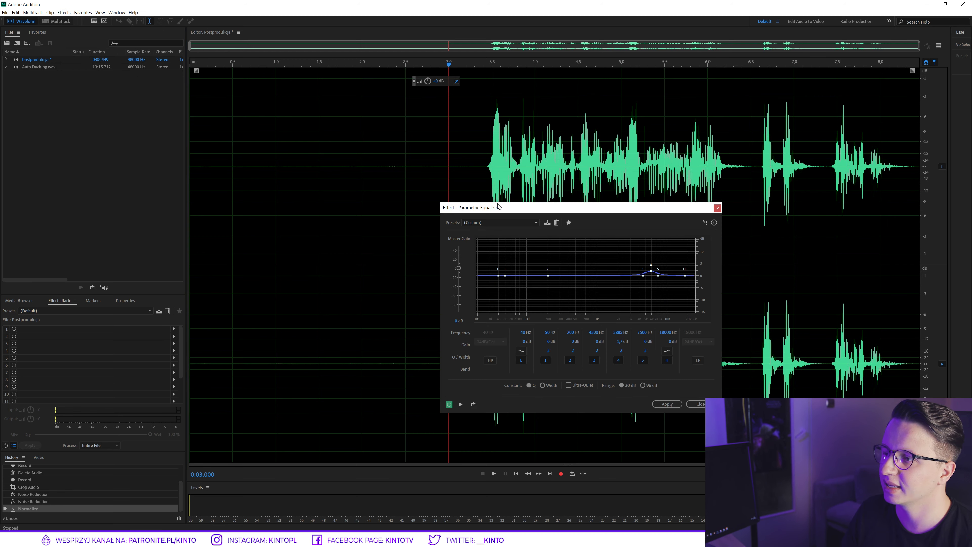
pyautogui.click(483, 223)
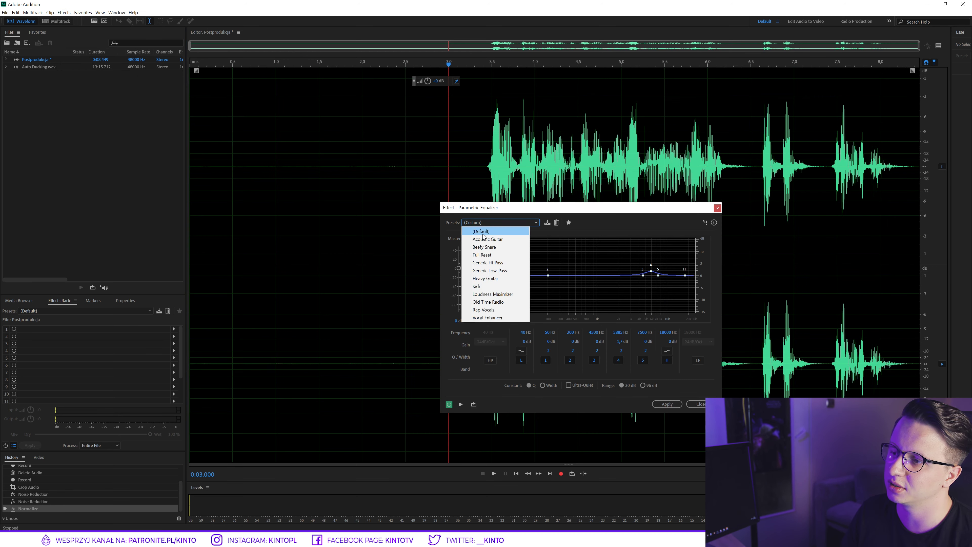
pyautogui.click(484, 235)
# - Play the recording from about 2.75 s to view its frequency spectrum in the equalizer, and move the effect window off the waveform
pyautogui.click(428, 169)
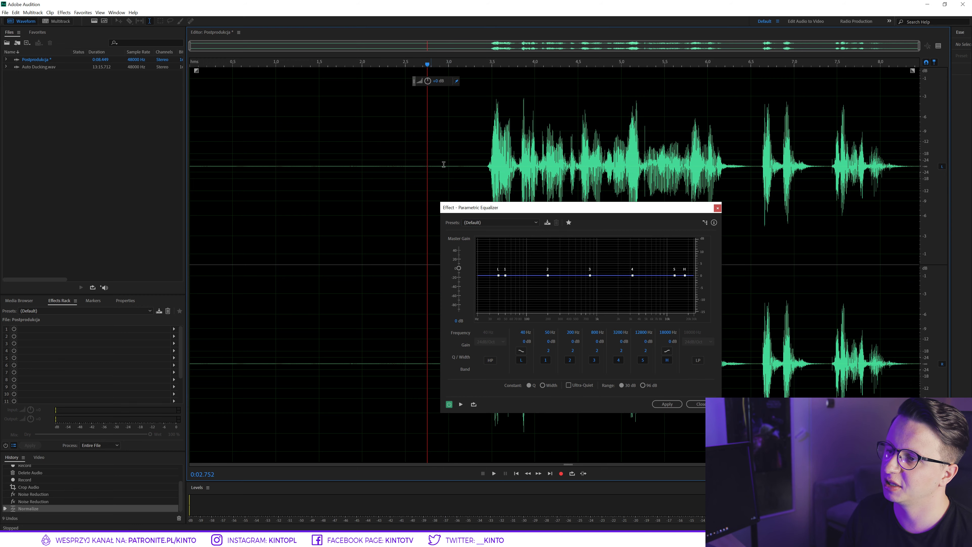
pyautogui.press('space')
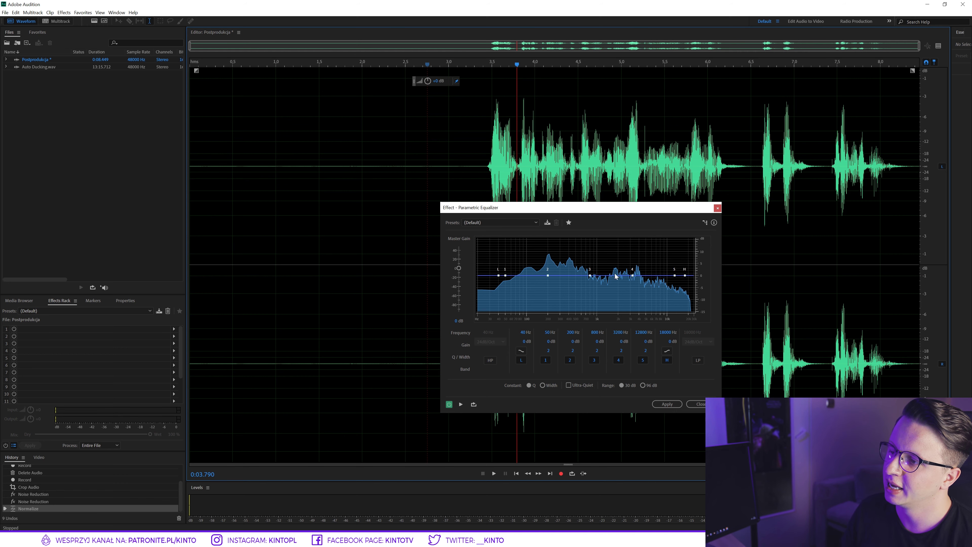
pyautogui.moveTo(567, 211); pyautogui.dragTo(749, 259)
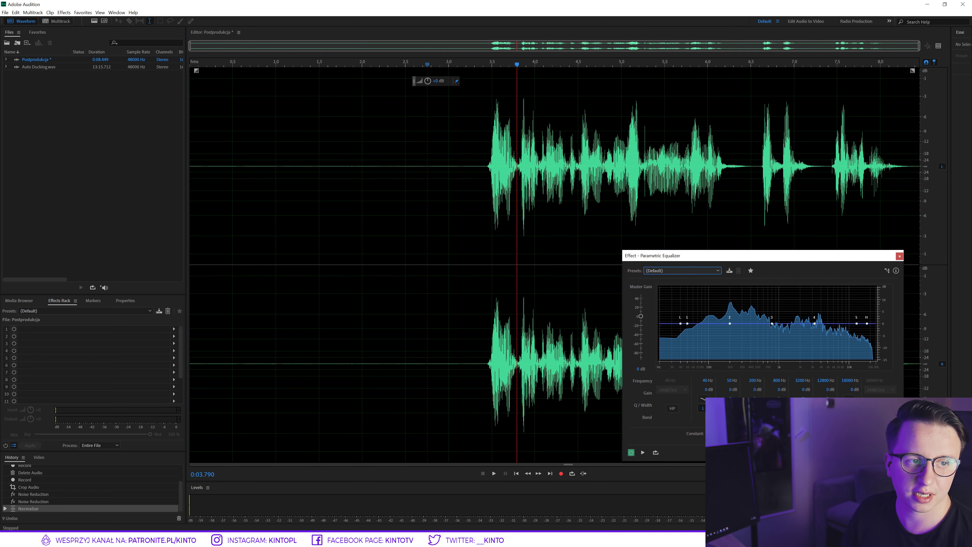